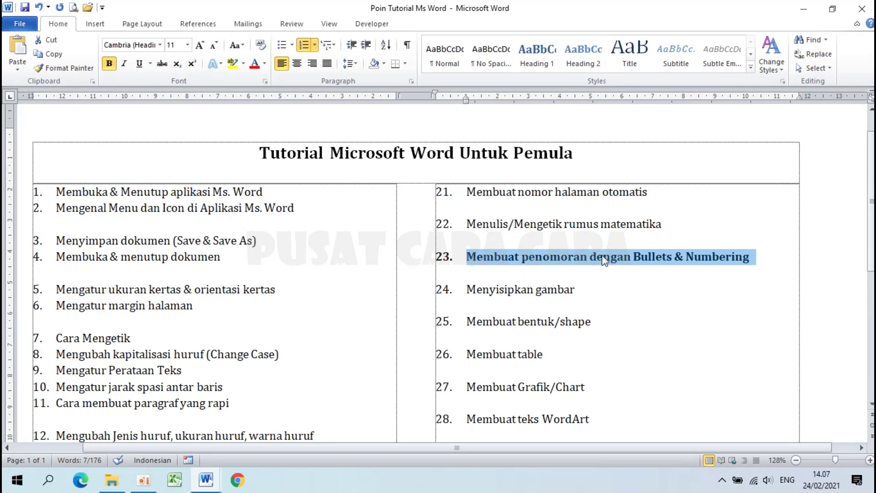
- Switch to the Document2 window that holds the empty text box
mouse_move(206, 480)
click(258, 432)
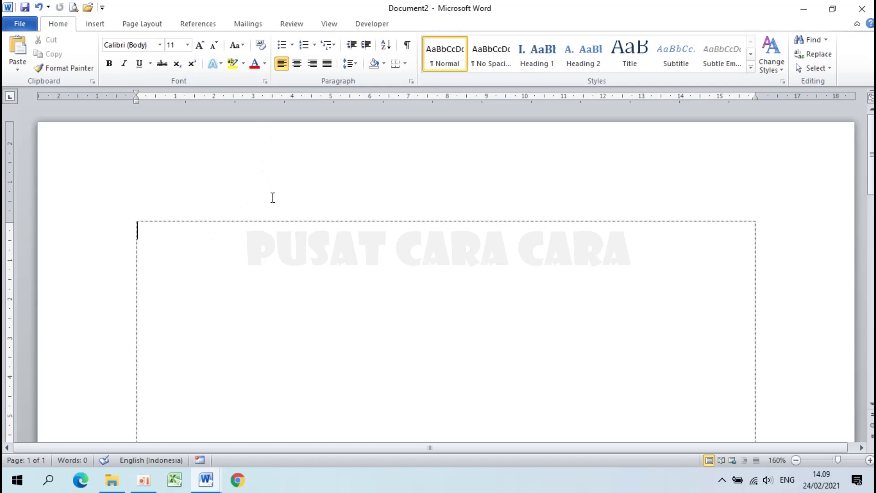
- Apply checkmark bullets from the Bullet Library to the empty text box's first line
click(292, 45)
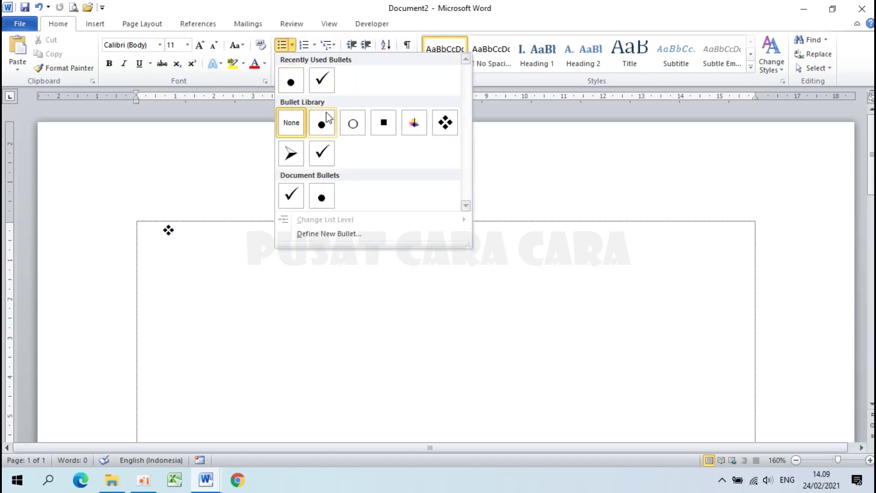
click(315, 45)
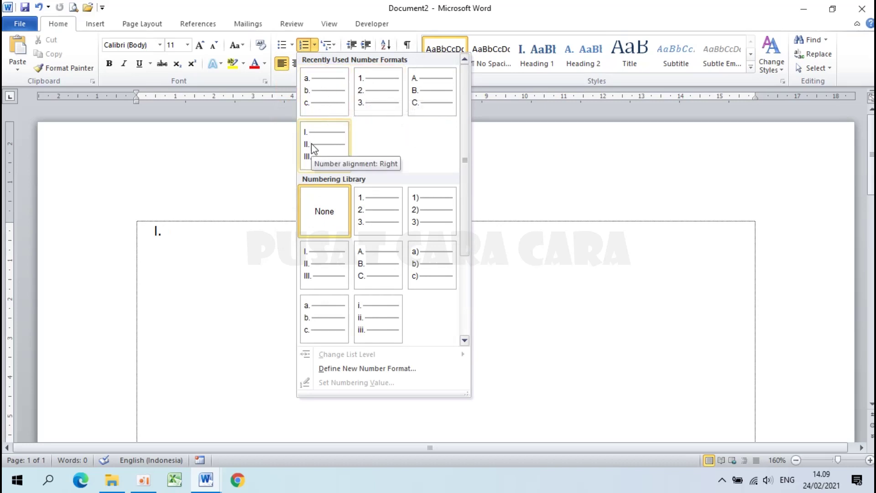
click(219, 262)
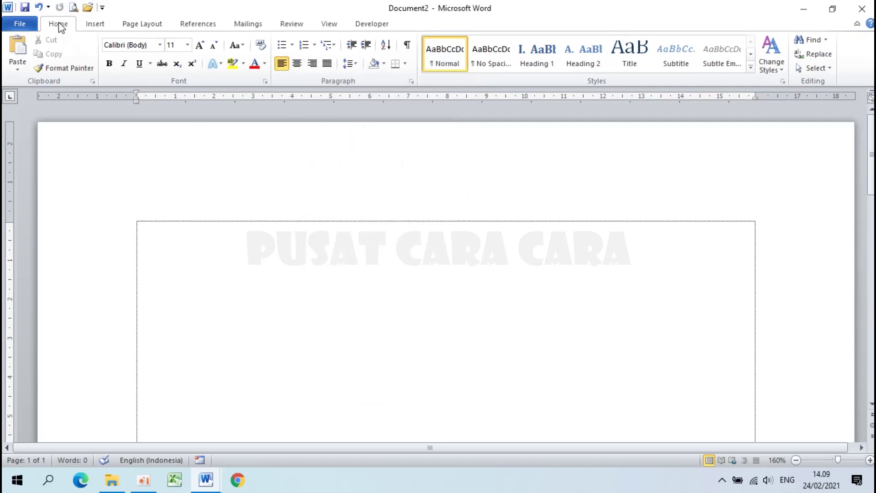
click(292, 45)
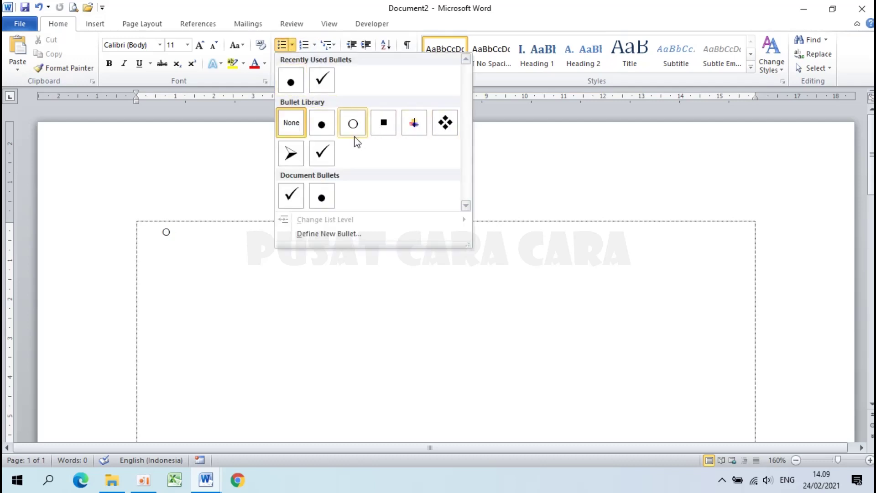
click(322, 159)
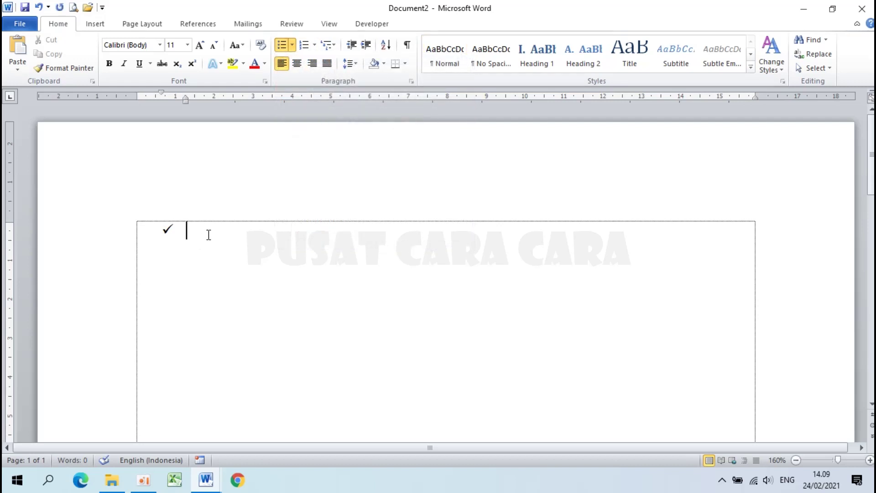
- Type the list items poin 1, poin 2, poin 3 and dst.., then select all four
text(poin 1)
key(Return)
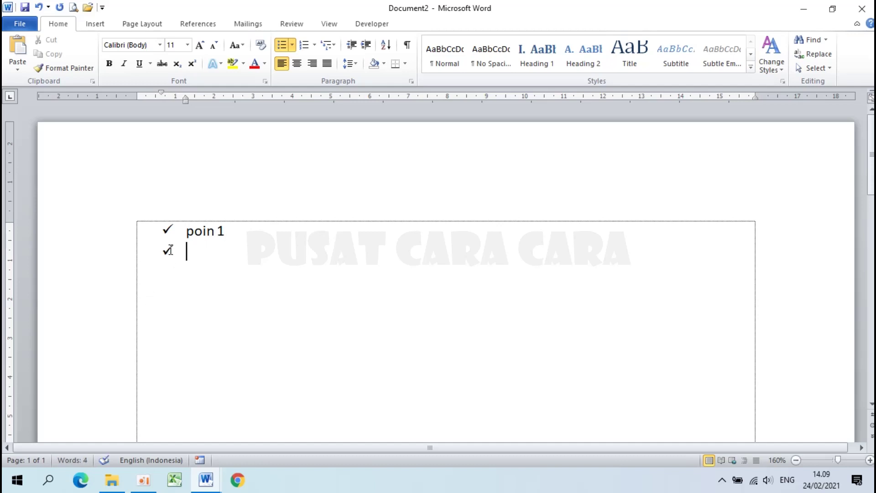
text(poin 2)
key(Return)
text(oin 3)
key(Return)
text(dst.)
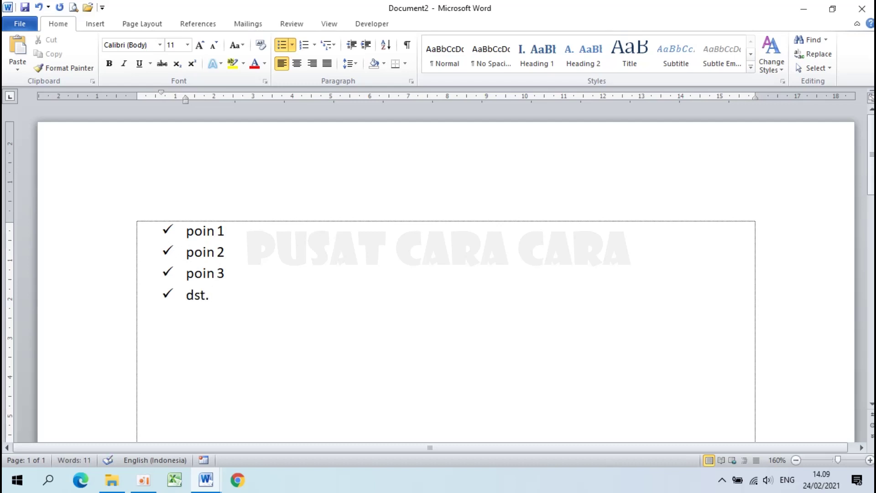
text(.)
drag(186, 232, 247, 291)
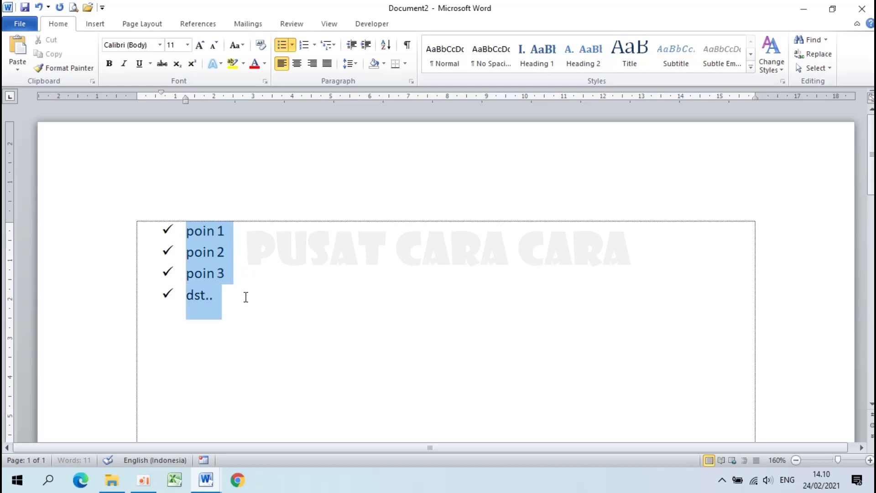
- Swap the checkmark bullets for the coloured cross bullet and reselect the four items
click(293, 45)
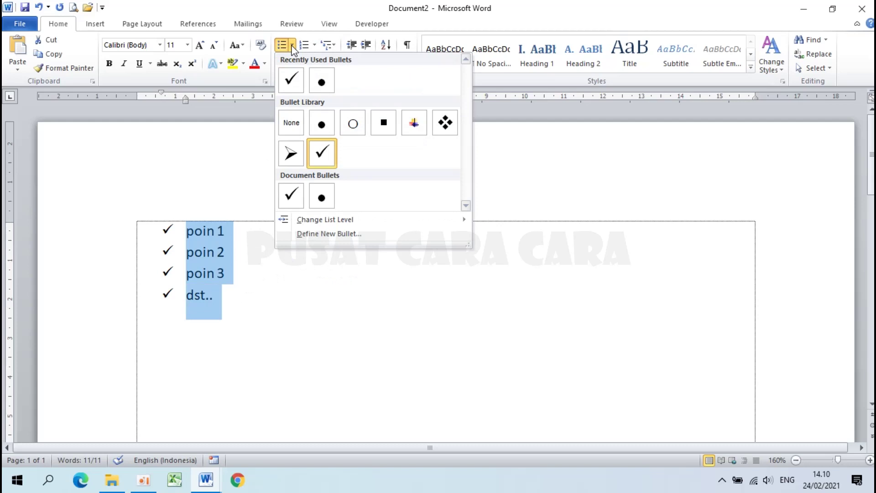
click(412, 130)
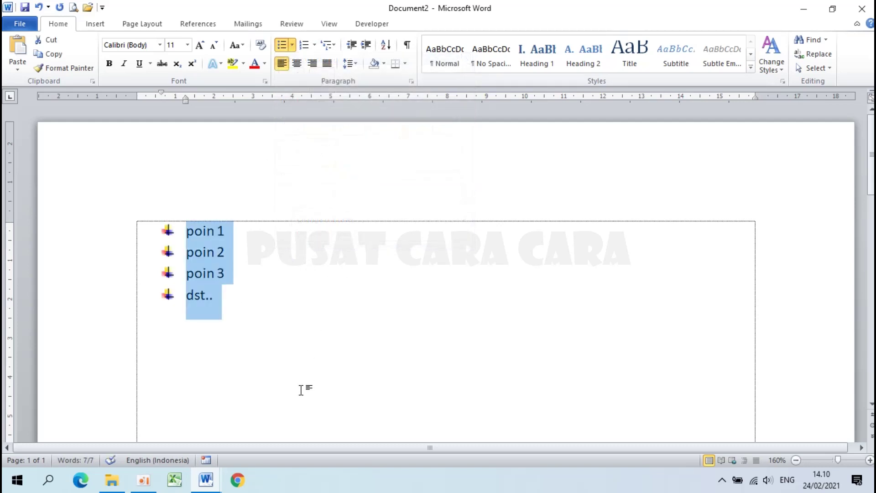
click(270, 285)
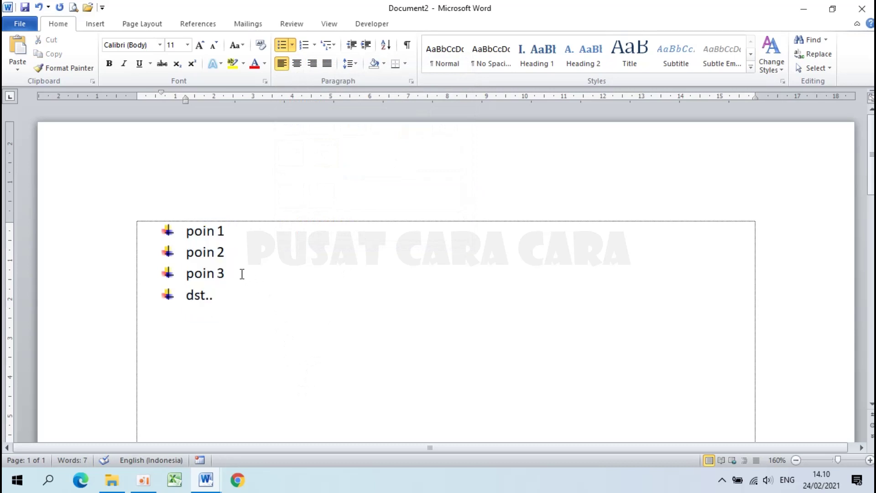
click(263, 264)
click(245, 286)
drag(181, 232, 255, 291)
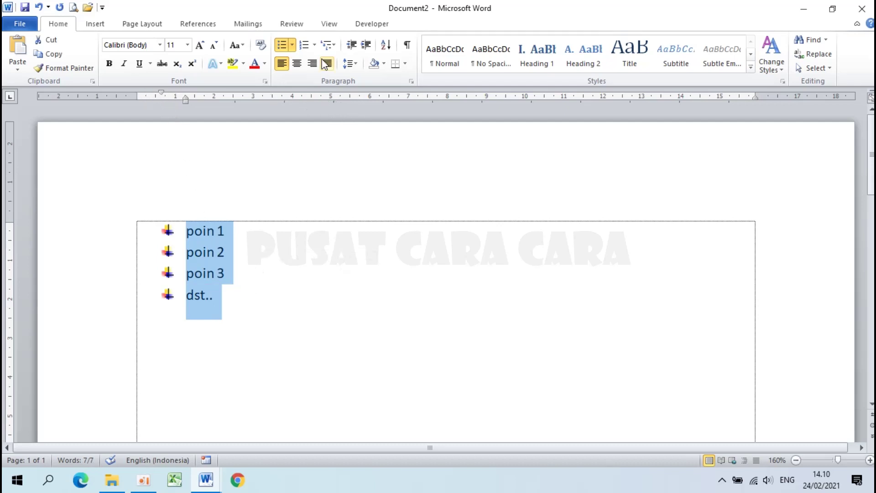
click(329, 24)
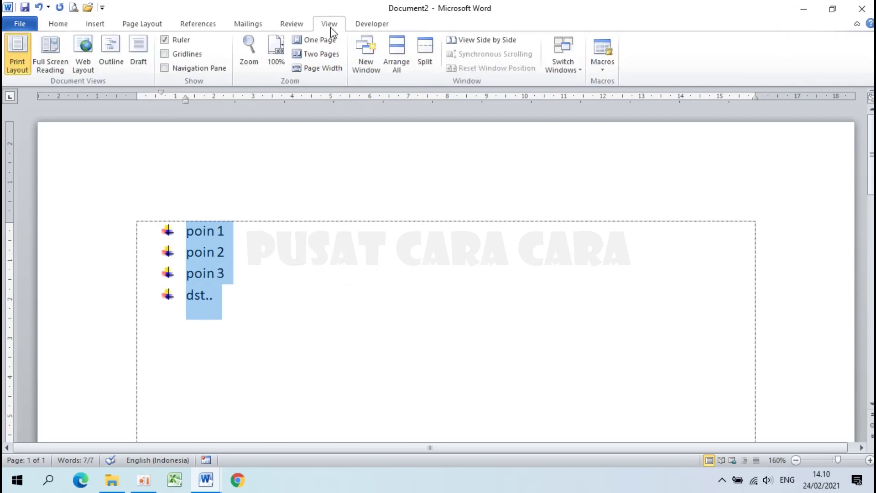
- Toggle the ruler off and back on so it shows above the page
click(164, 40)
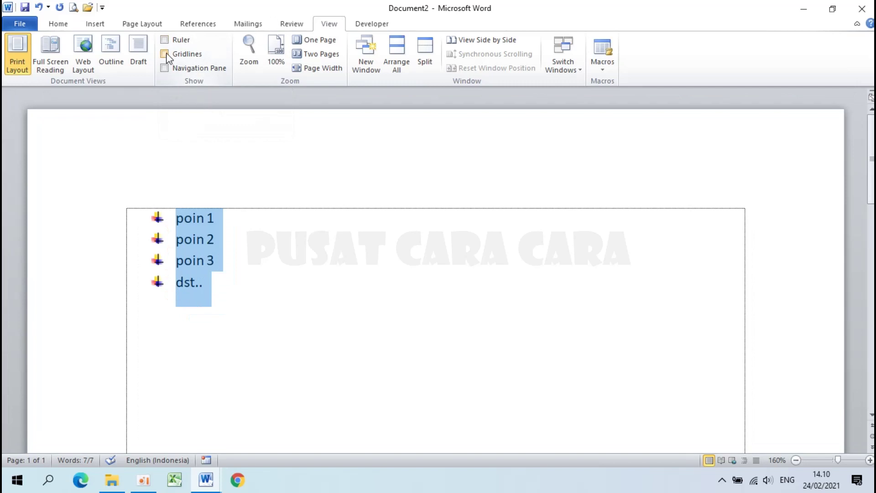
click(164, 40)
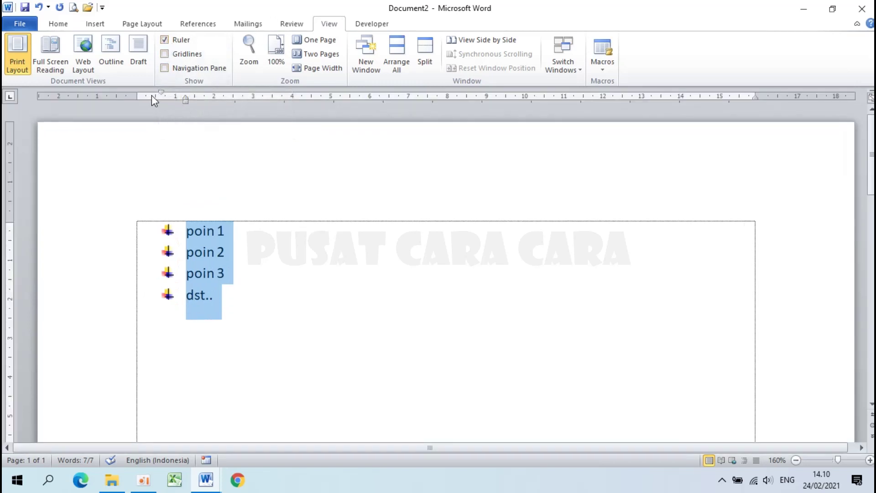
click(59, 24)
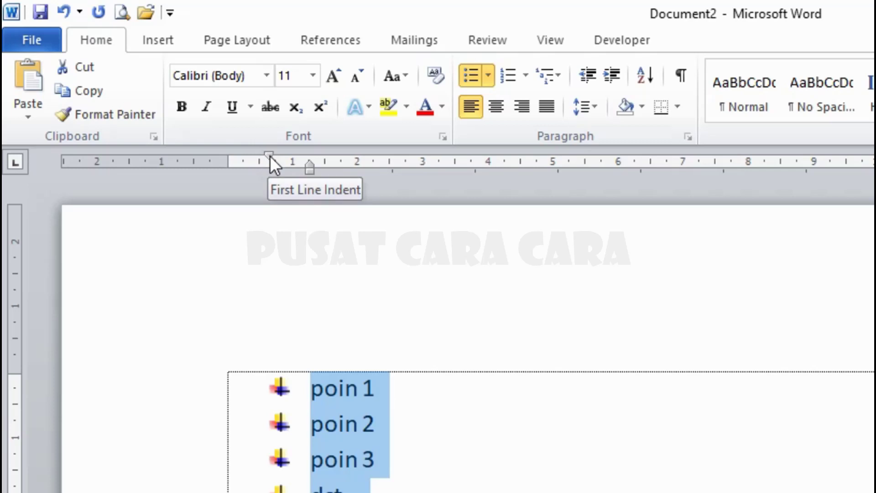
- Move the bullets to the text box edge and pull the item text closer to them
drag(270, 155, 250, 158)
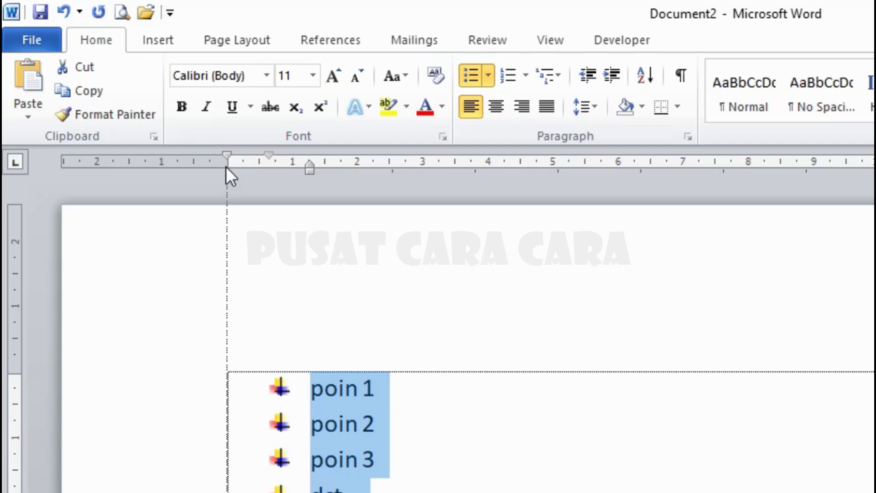
drag(226, 166, 227, 166)
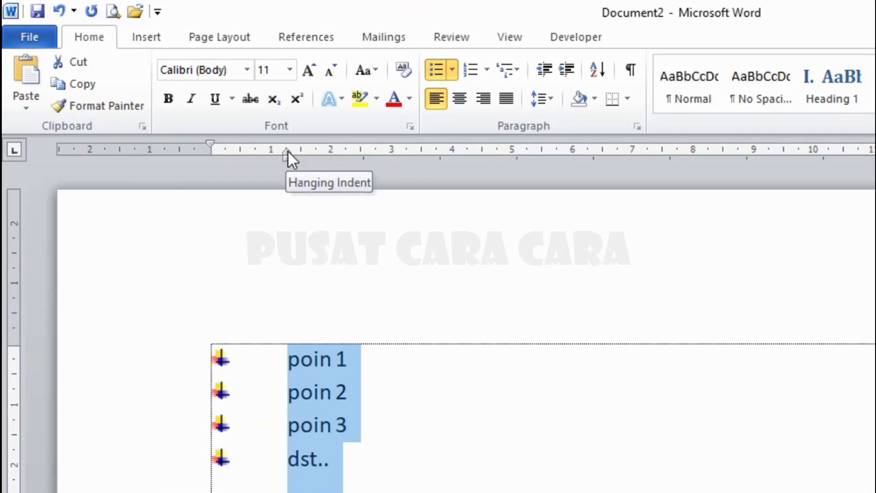
drag(288, 150, 268, 156)
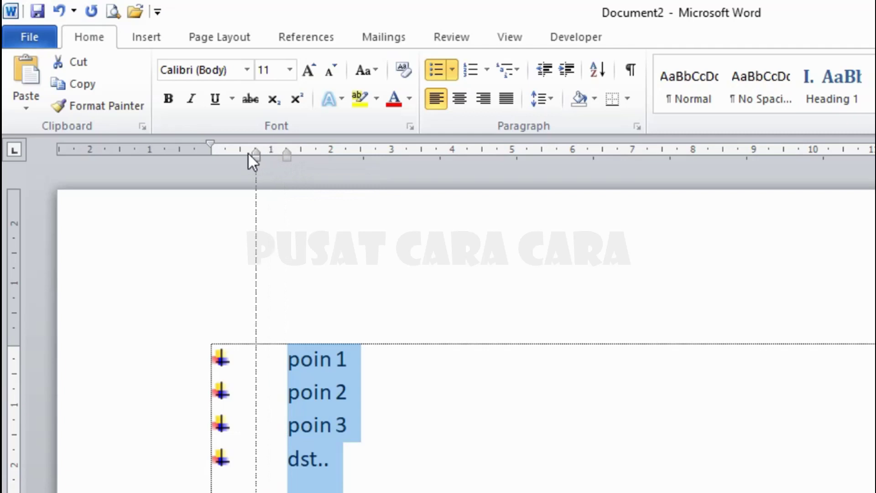
drag(248, 153, 250, 149)
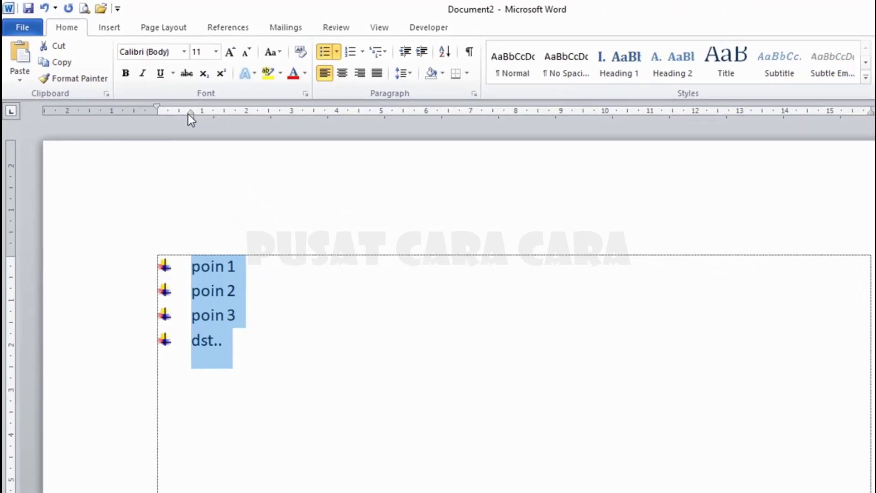
click(216, 295)
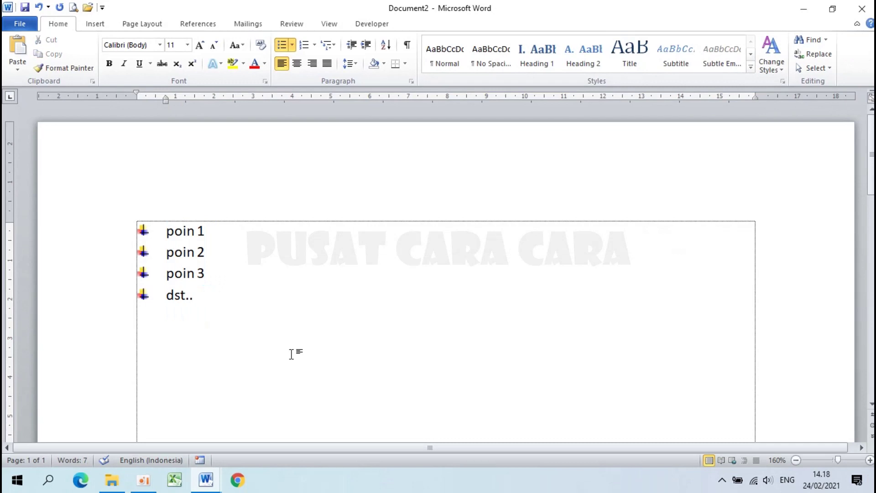
- End the bulleted list and start a 1. 2. 3. numbered list below it
key(Return)
key(Return)
key(Return)
scroll(291, 354, down, 2)
scroll(438, 274, down, 1)
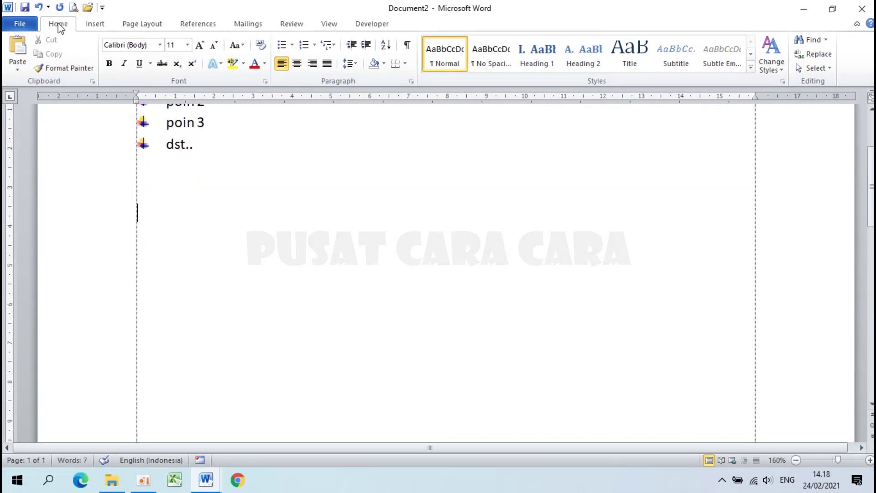
click(316, 45)
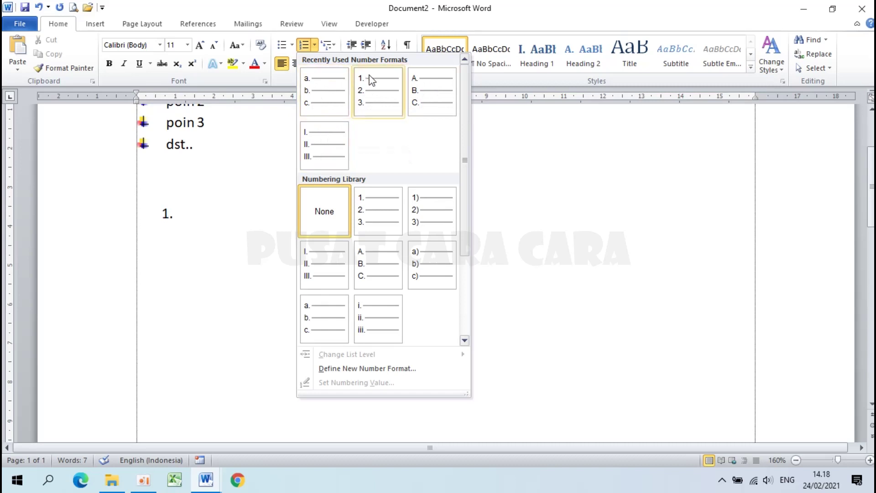
click(371, 212)
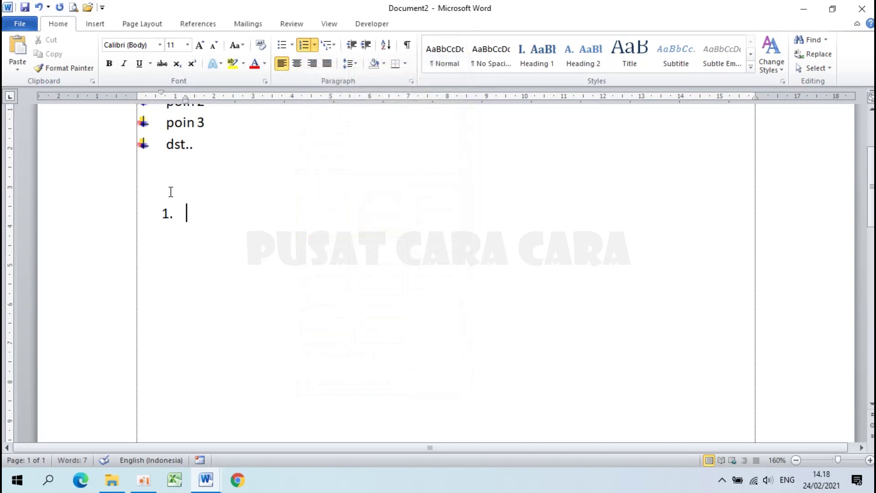
- Type the numbered items poin 1, poin 2, poin 3 and dst..., then select them
text(poin 1)
key(Return)
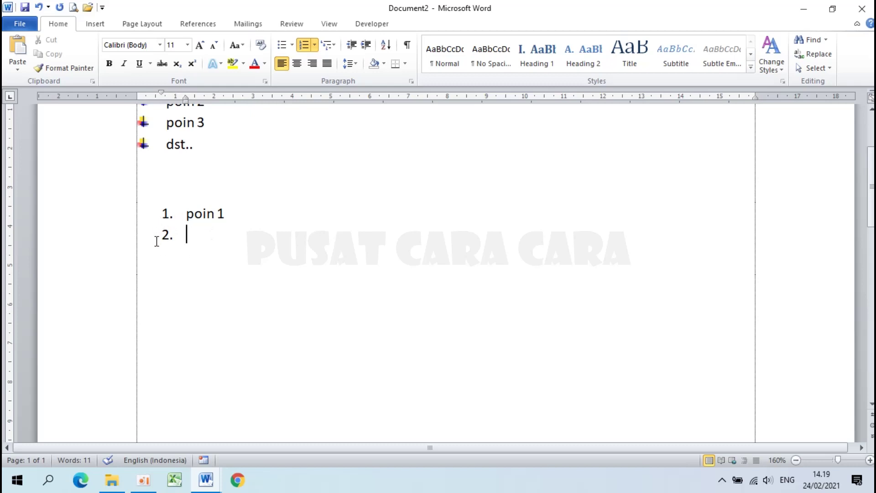
text(p)
text(oin 2)
key(Return)
text(poin 3)
key(Return)
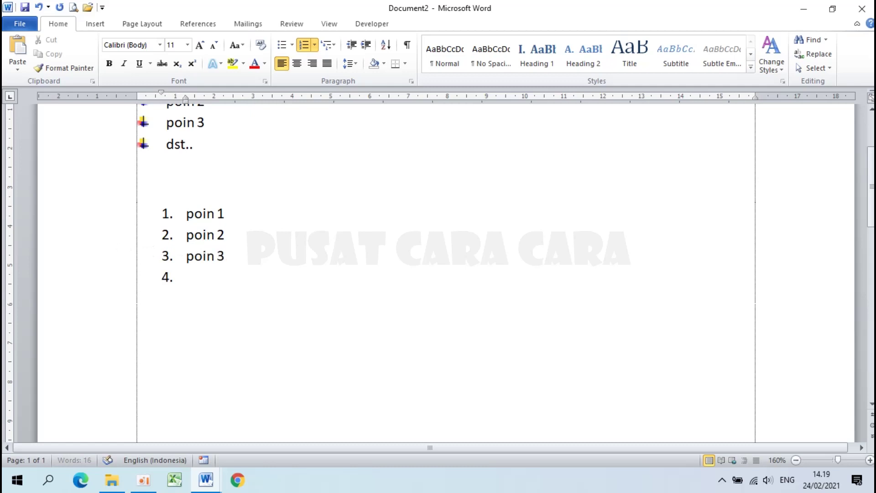
text(dst...)
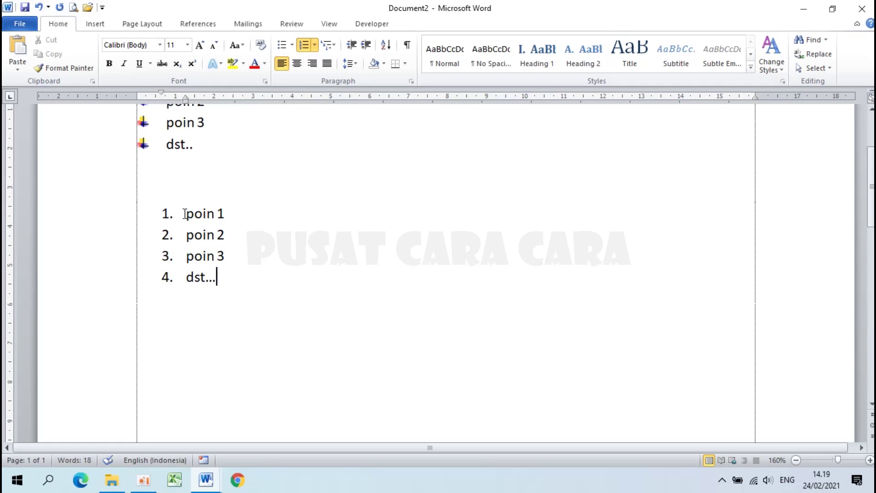
drag(185, 213, 258, 274)
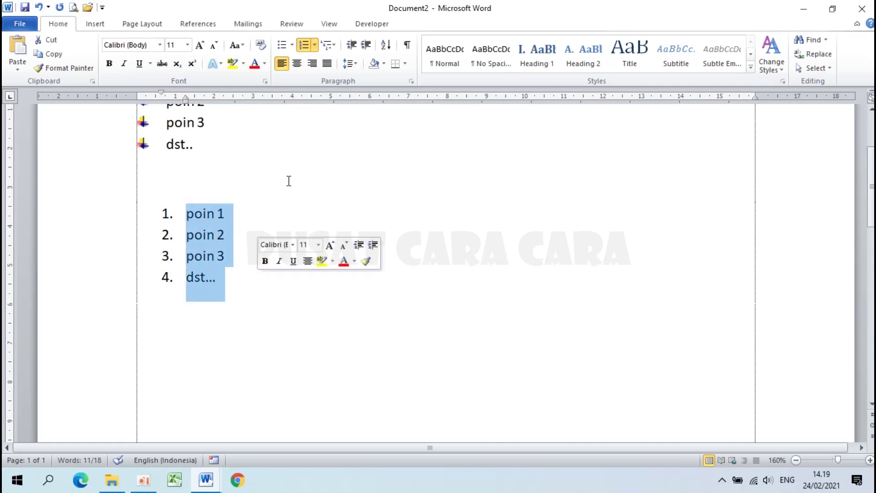
click(315, 45)
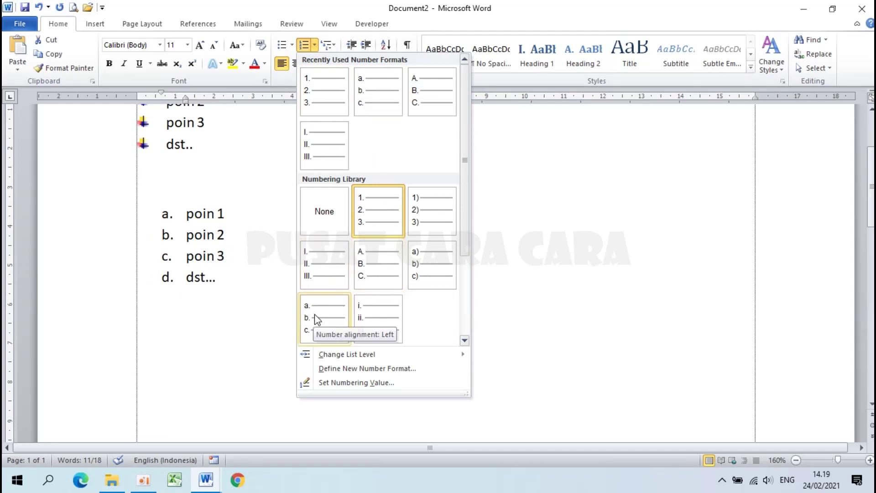
click(323, 317)
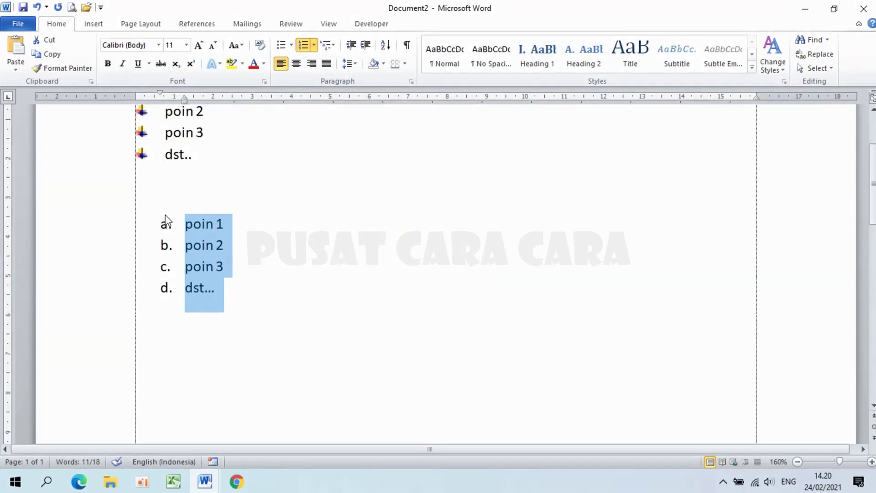
scroll(173, 241, up, 1)
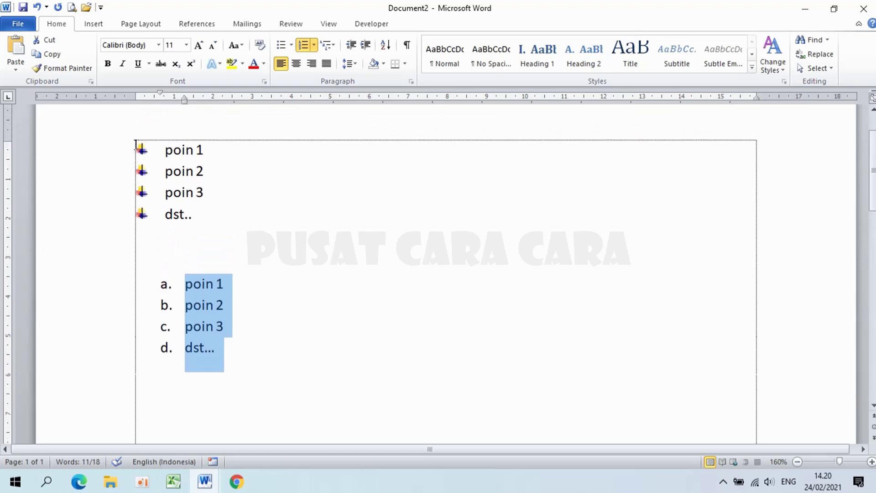
- Shift the a.–d. letters to the text box edge with their text just beside them
scroll(211, 270, down, 2)
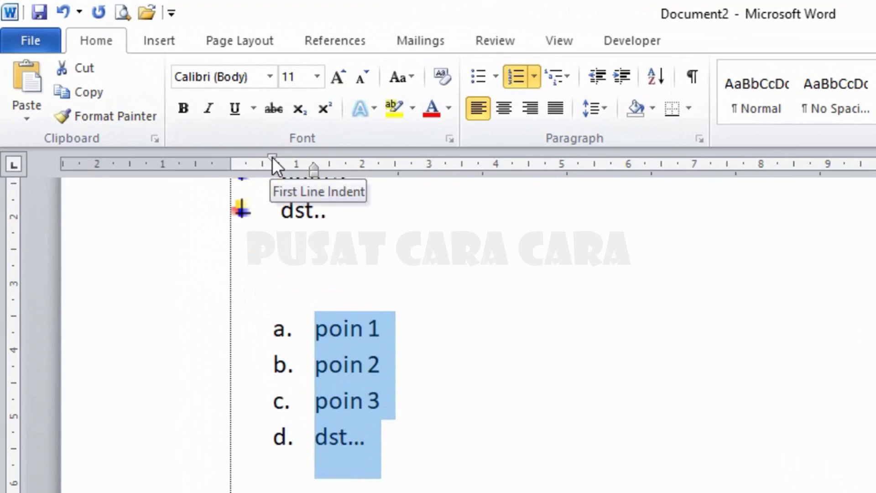
drag(273, 157, 232, 159)
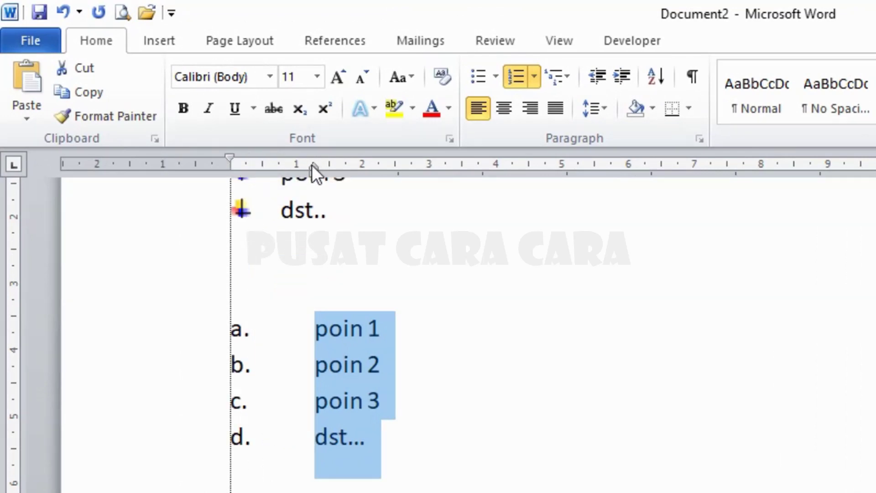
drag(311, 166, 287, 165)
drag(286, 166, 285, 166)
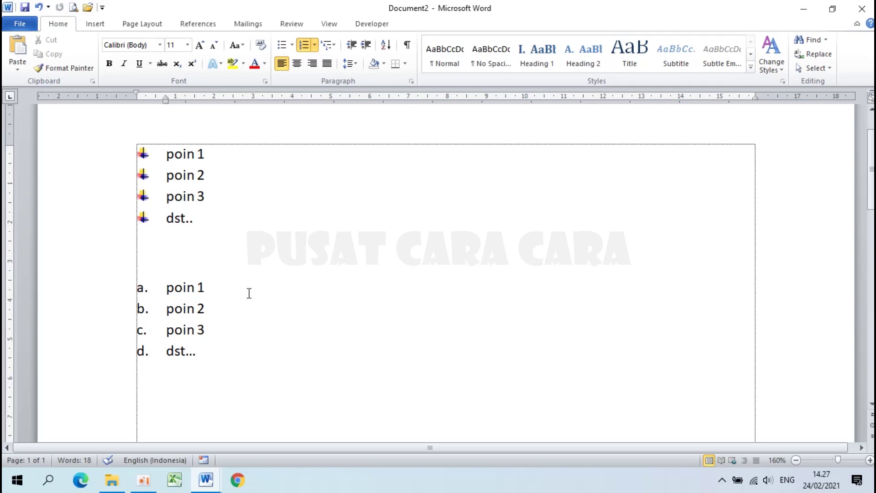
- End the lettered list after dst... with a plain line and insert a page break
click(292, 45)
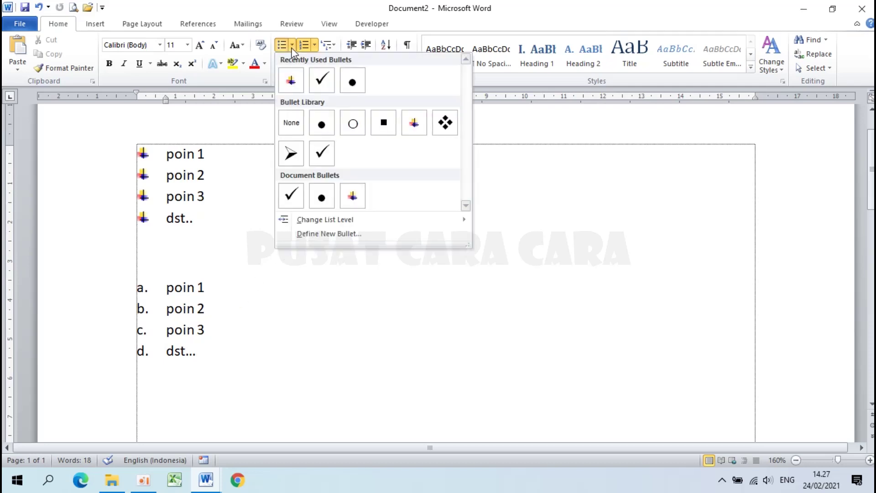
click(317, 46)
click(226, 348)
key(Return)
key(Return)
key(Return)
key(ctrl+Return)
scroll(225, 348, down, 3)
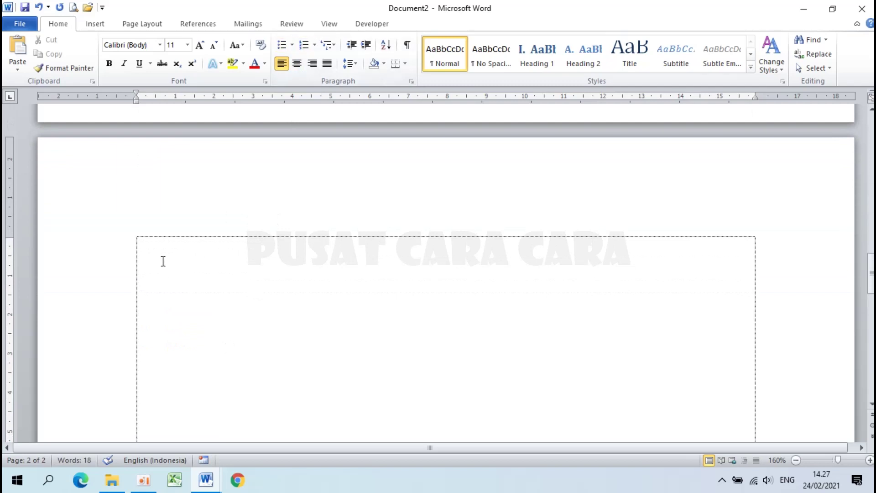
- Enable Automatic bulleted and numbered lists under AutoFormat As You Type, then close Word Options
click(24, 26)
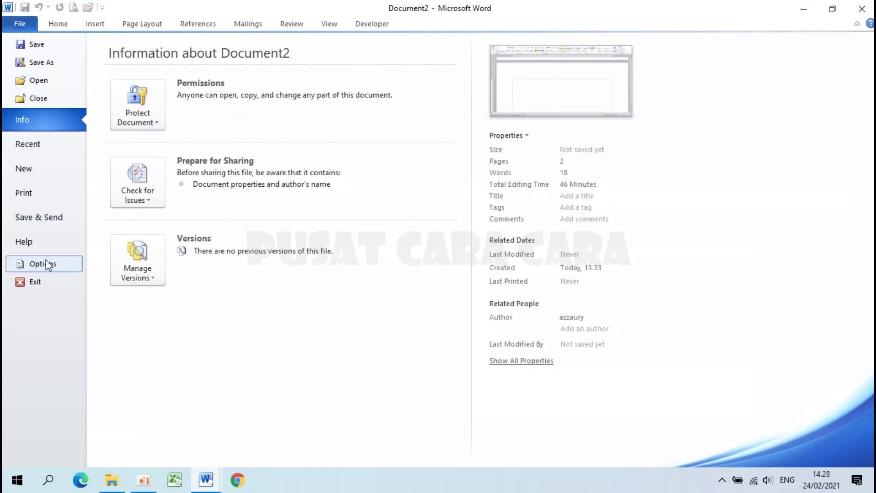
click(48, 263)
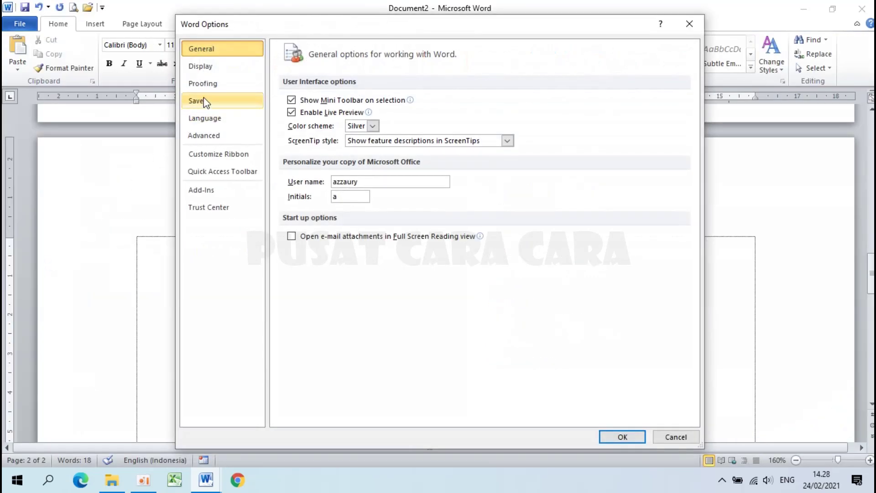
click(212, 85)
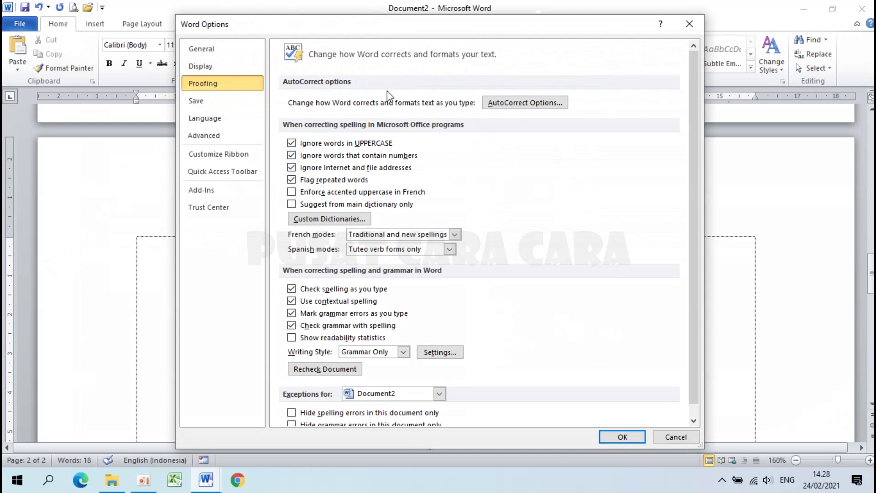
click(517, 103)
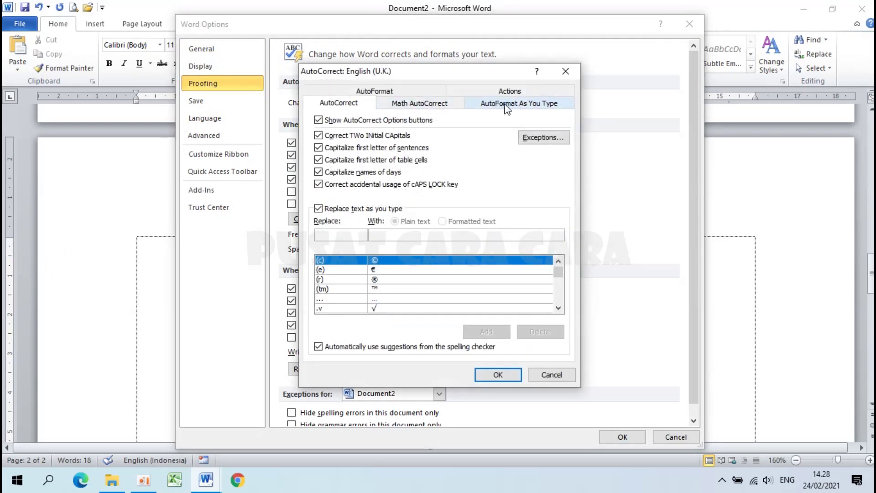
click(508, 104)
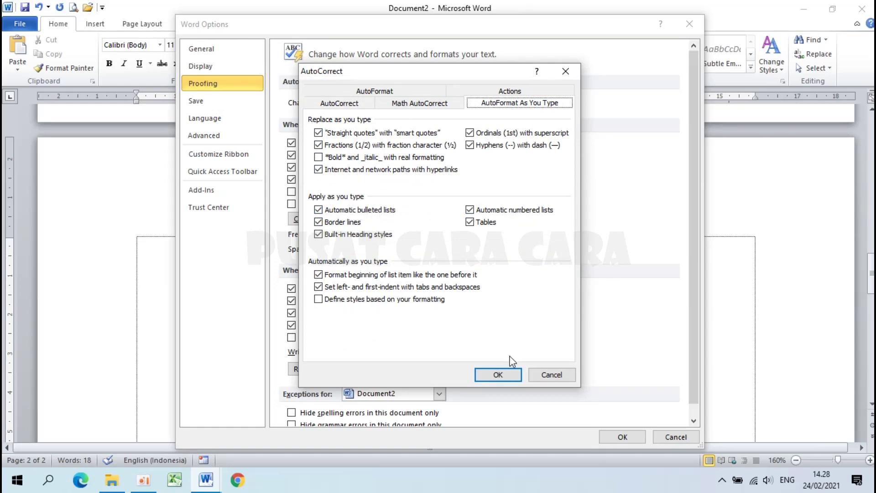
click(499, 373)
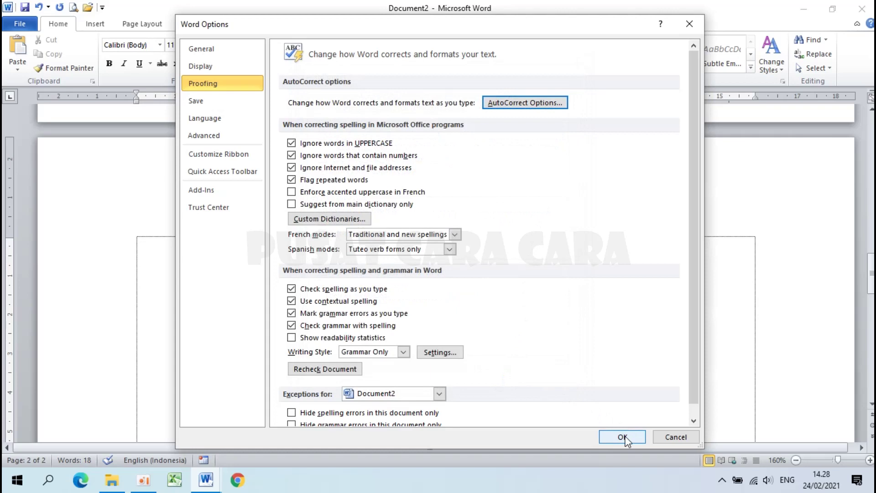
click(623, 437)
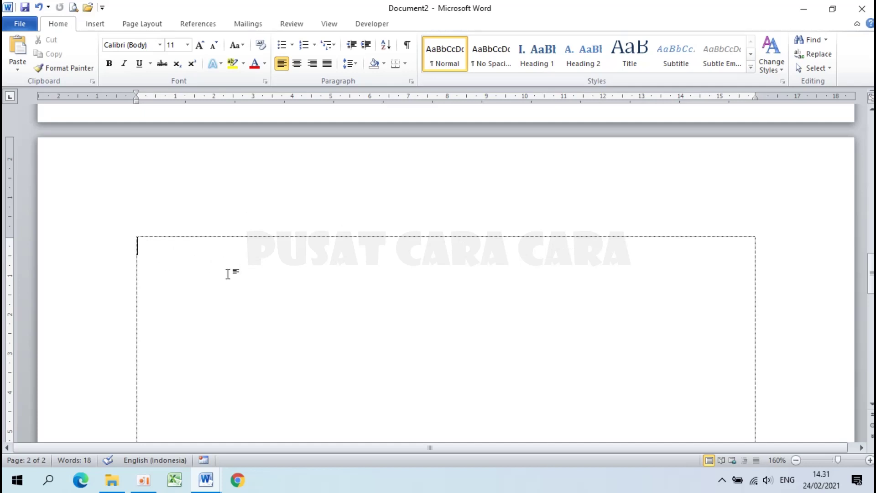
- Type 1. poin 1, poin 2 and poin 3 to build an auto-numbered list, then end it
text(1)
text(.)
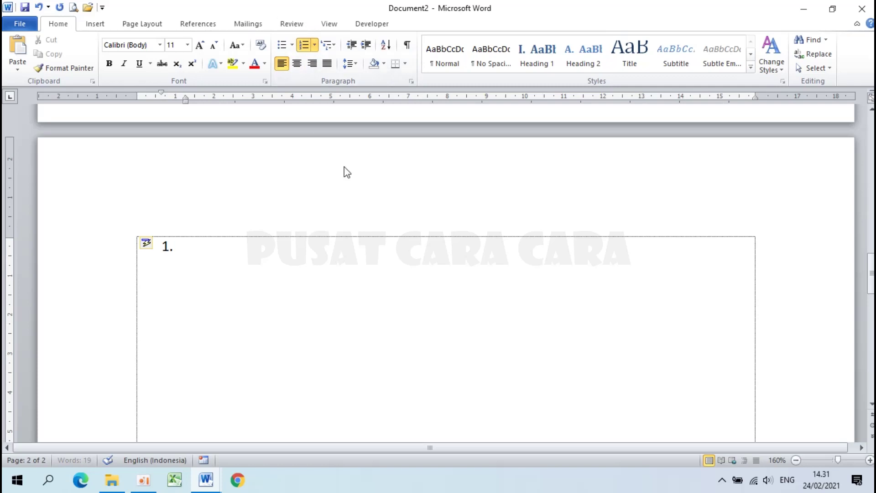
key(ctrl+z)
key(ctrl+z)
key(ctrl+z)
key(BackSpace)
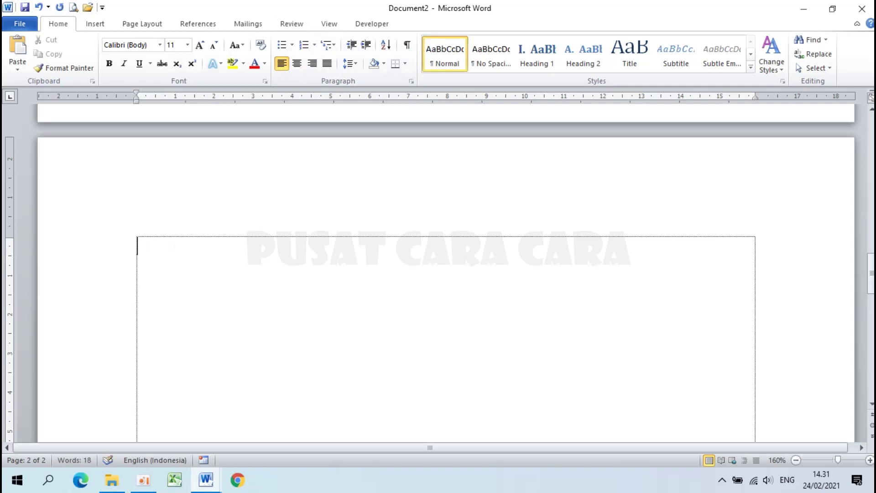
text(1.)
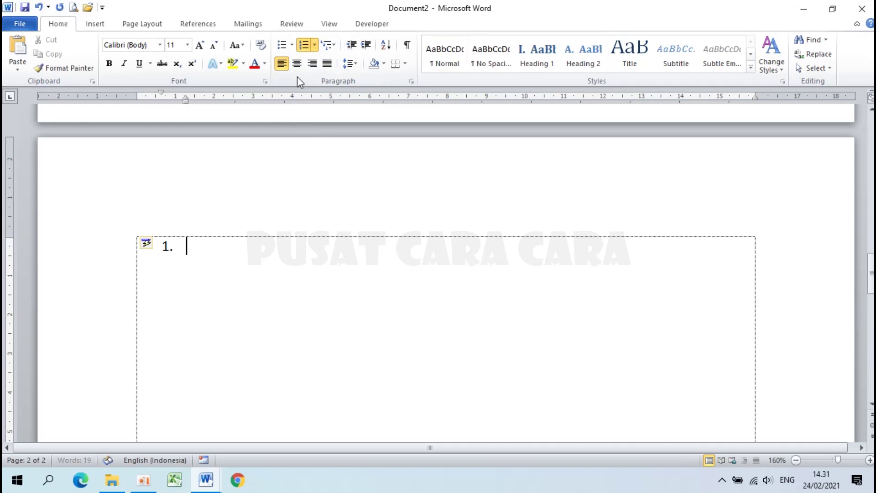
text( poin)
text( 1)
key(Return)
text(poin 2)
key(Return)
text(poin)
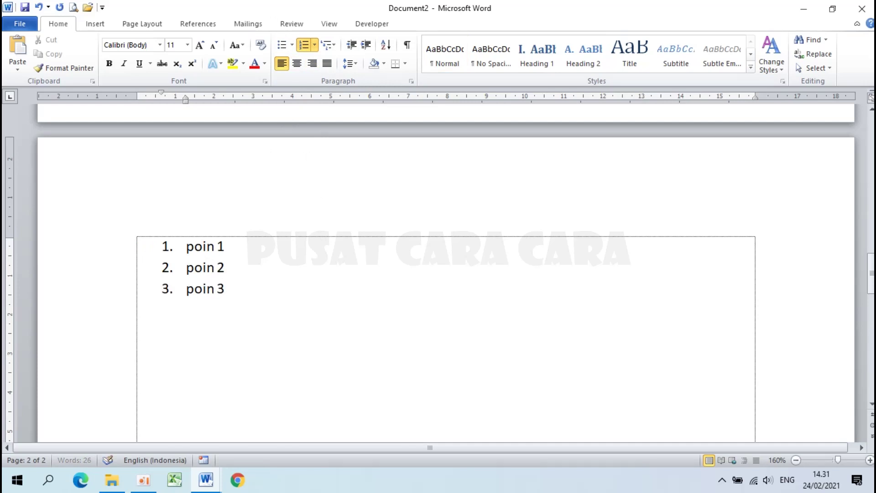
key(Return)
key(Return)
key(Return)
- Add a lettered list with items poin a, poin b and dst.. below the numbered list
scroll(237, 323, down, 3)
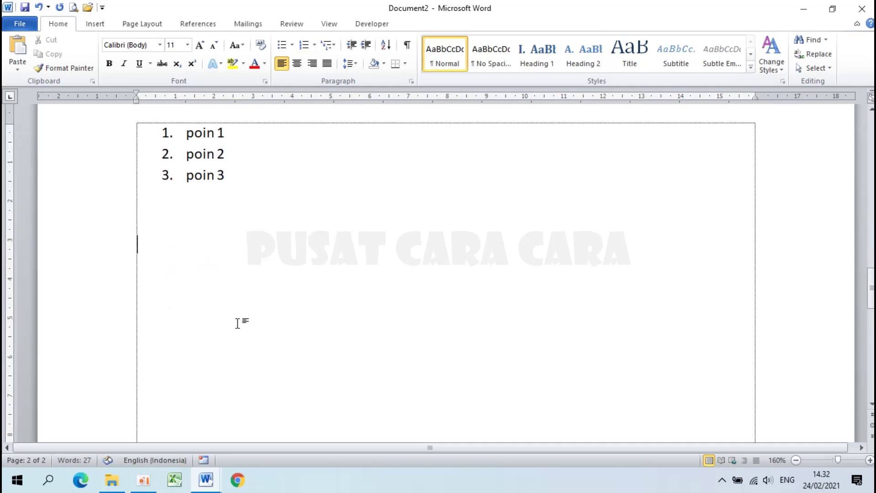
text(a.)
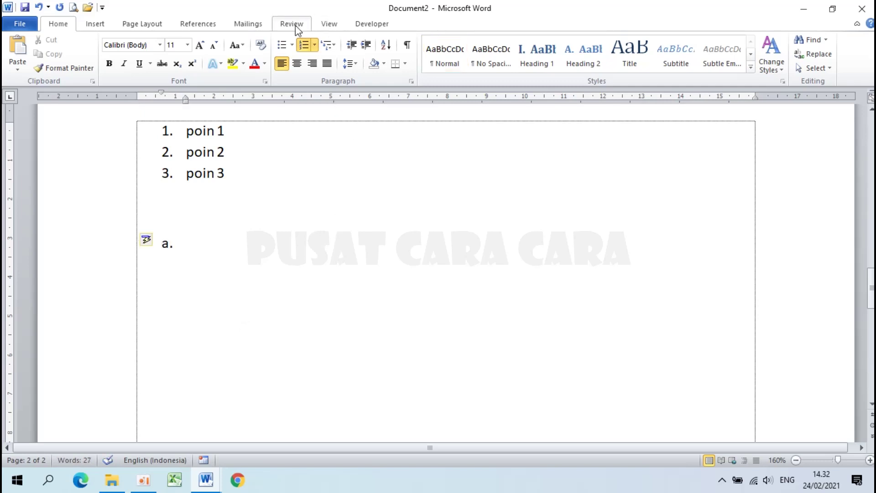
text( poin a)
key(Return)
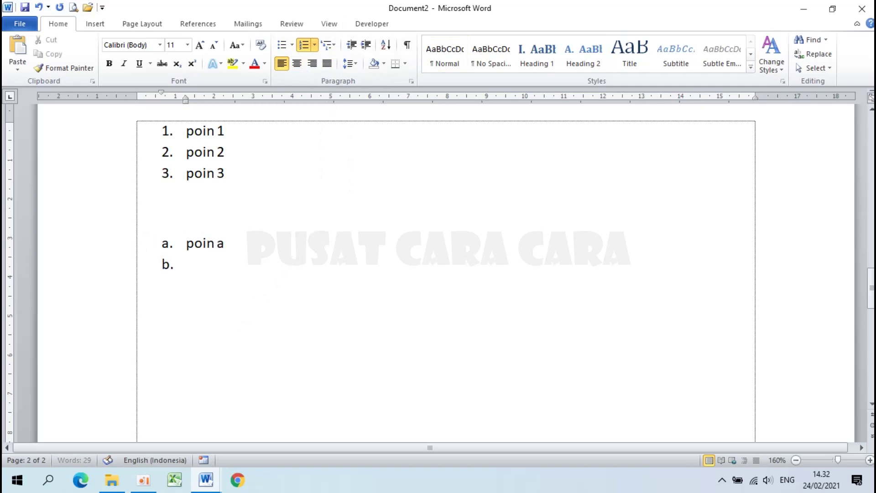
text(poin b)
key(Return)
text(dst..)
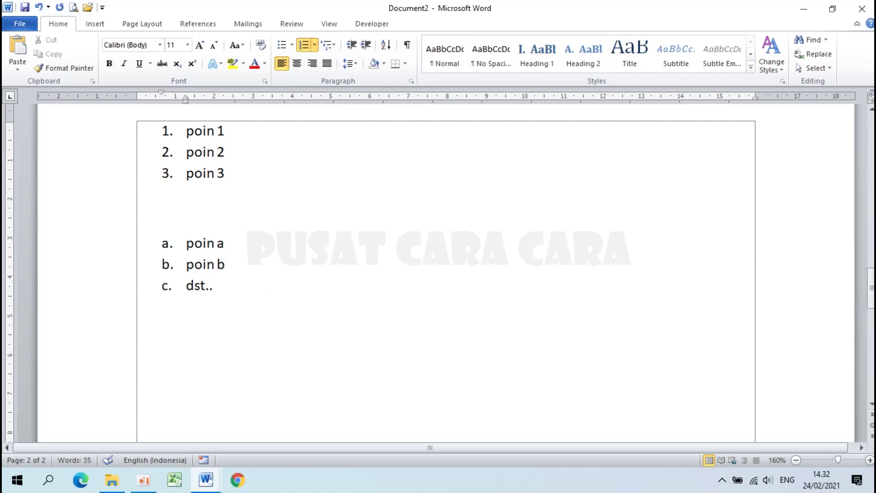
key(Return)
key(Return)
key(Return)
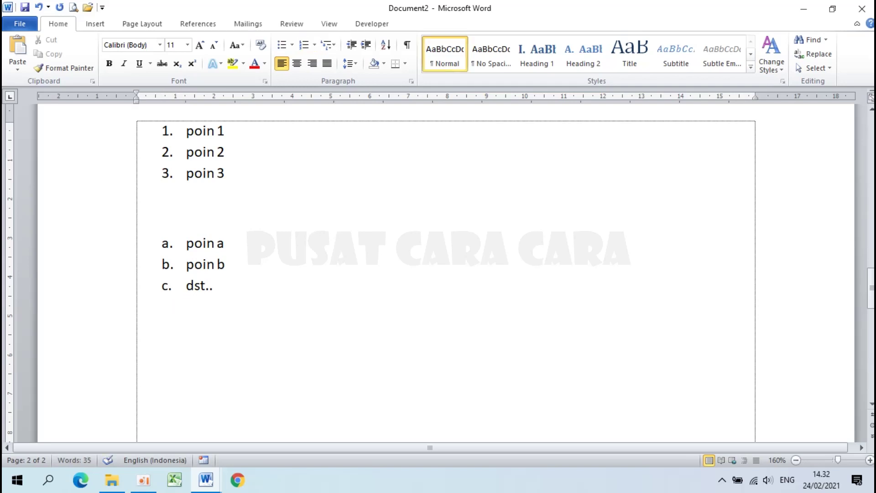
- Add a dash-bulleted list with poin 1, poin 2 and poin 3
text(-)
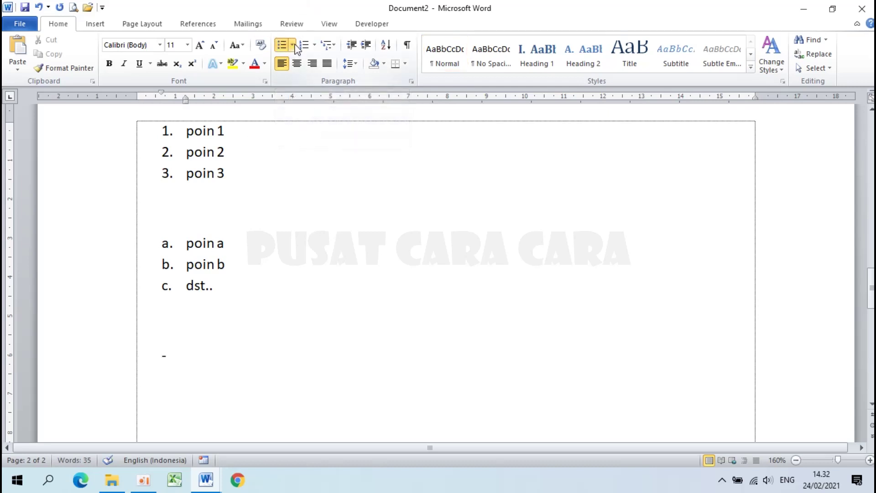
text( poin 1 - )
text(poin 2)
key(Return)
text(poin 3)
key(Return)
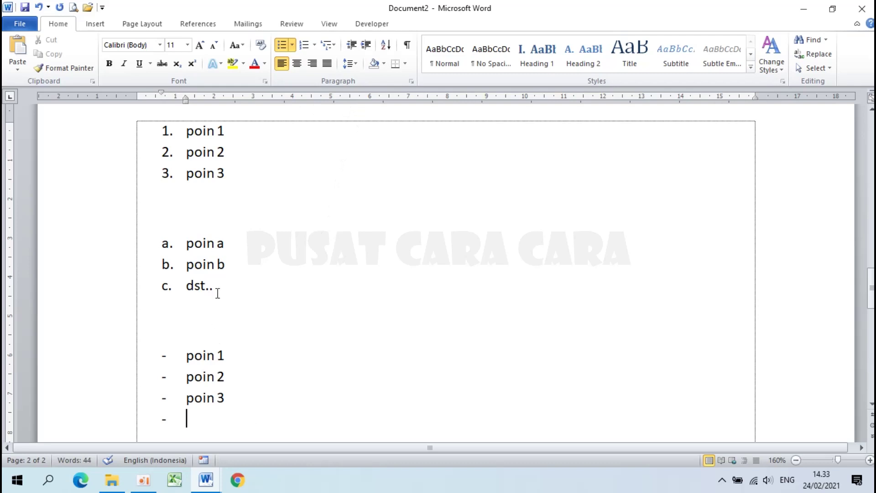
drag(104, 135, 114, 178)
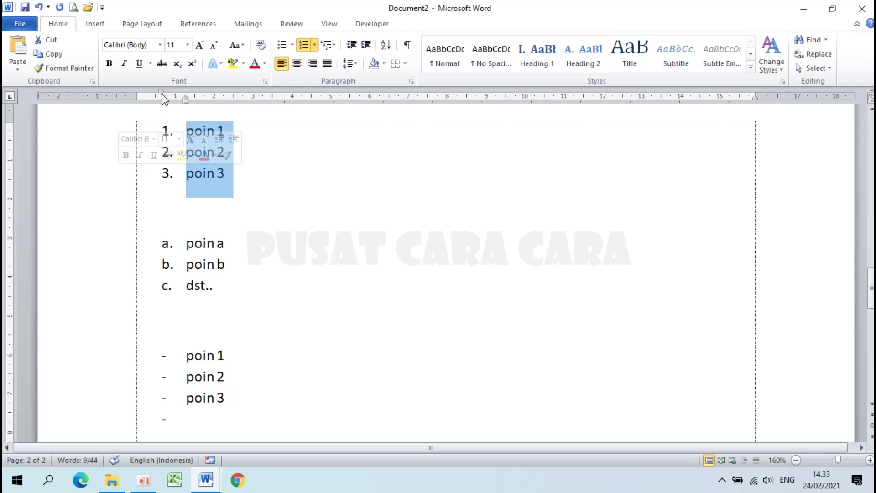
- Move the numbered items to the left margin, then delete all text in the document
mouse_move(160, 93)
mouse_down()
mouse_move(137, 93)
mouse_move(183, 98)
mouse_move(166, 98)
mouse_up()
click(251, 405)
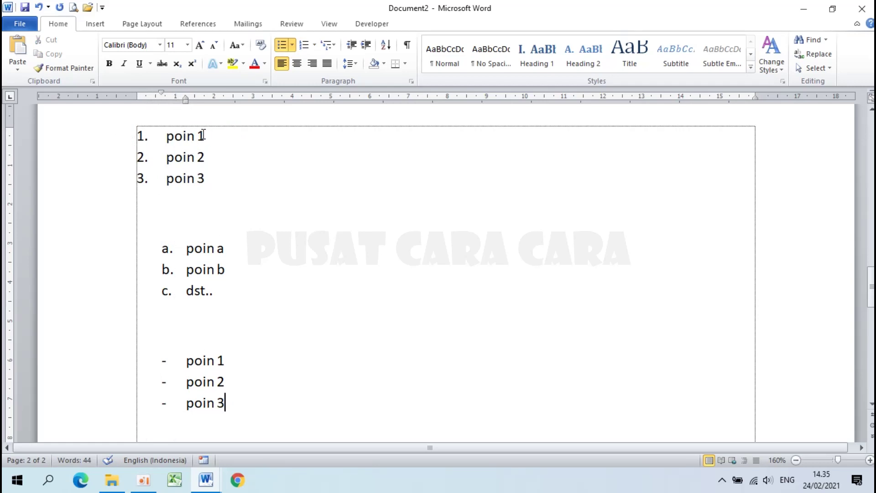
click(208, 136)
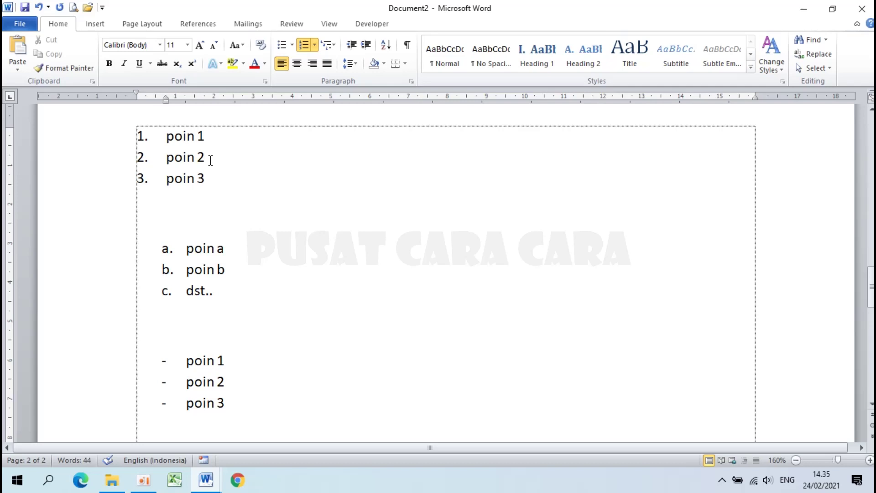
key(ctrl+a)
key(Delete)
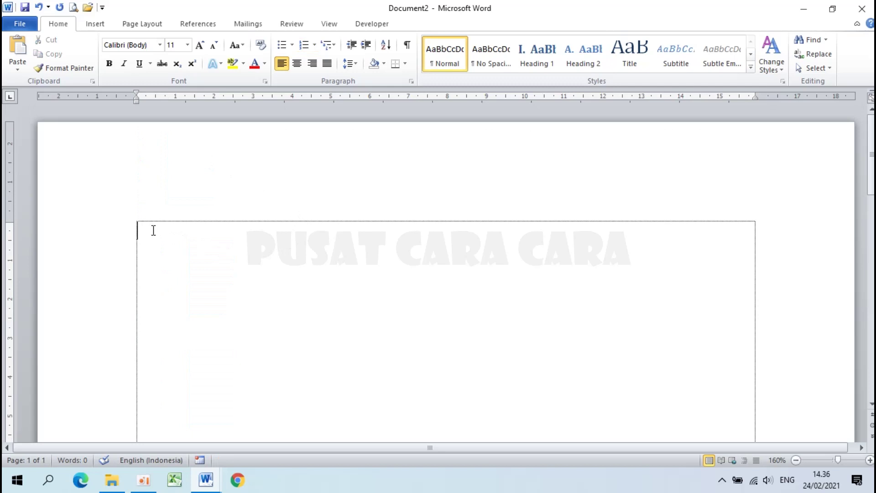
- Start an automatic numbered list whose item 1 reads BAB 1, aligned to the left margin
text(1.)
key(space)
text(BAB 1)
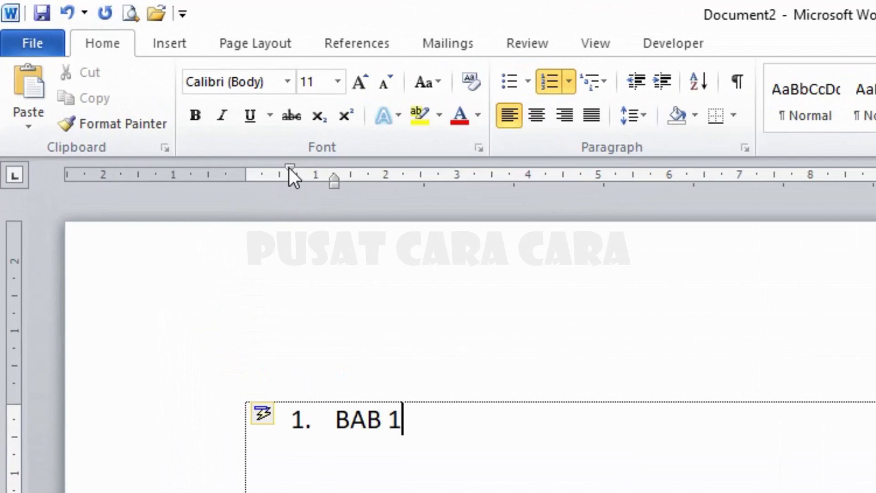
drag(288, 171, 247, 169)
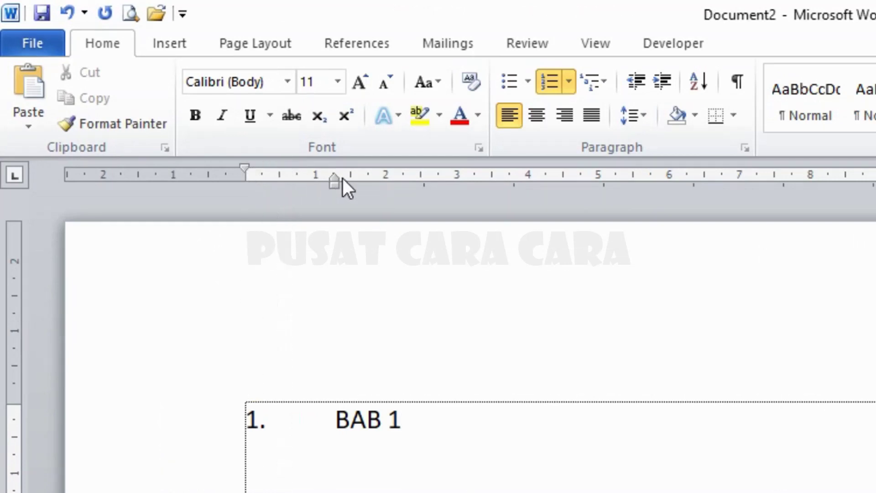
drag(334, 178, 301, 177)
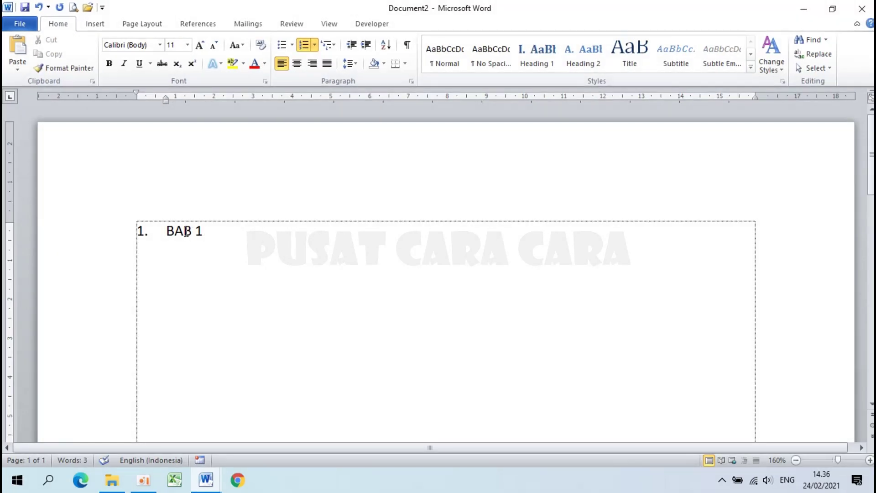
click(176, 231)
- Insert an unnumbered line under BAB 1 and type 1.1. as its sub-number
click(210, 230)
key(Return)
click(210, 231)
key(Return)
key(BackSpace)
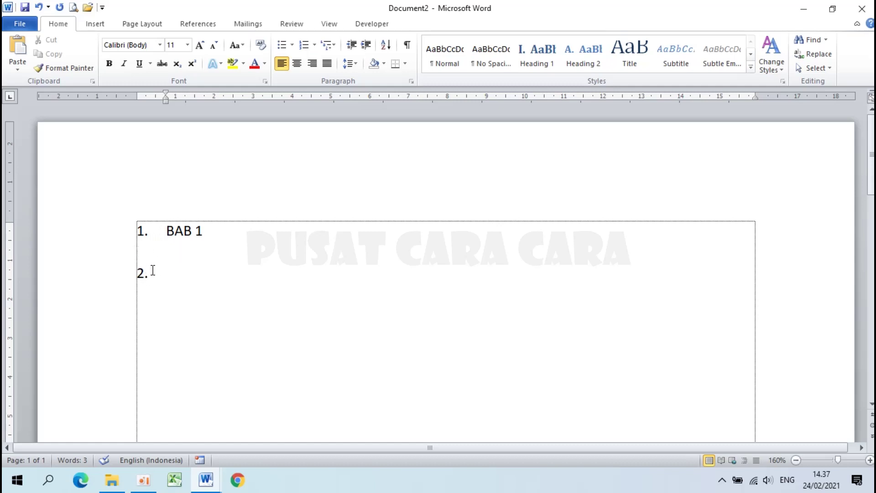
text(1.1.)
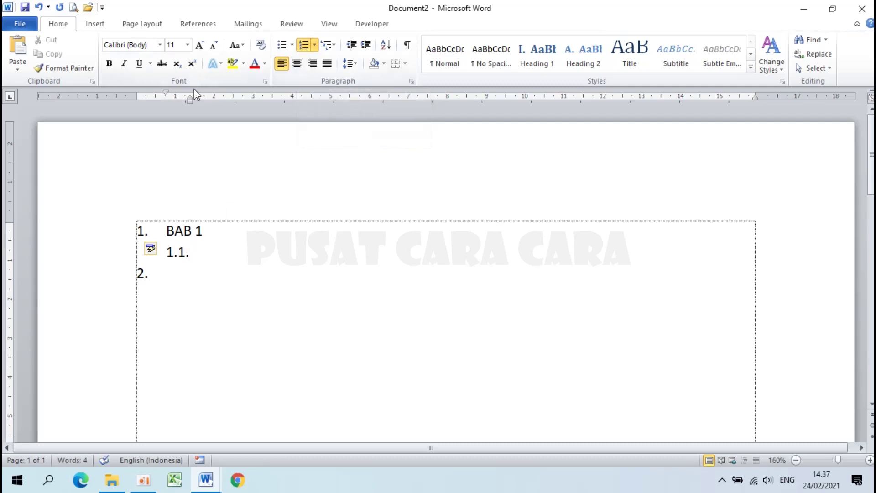
- Indent the 1.1. level and enter Sub Bab 1, Sub Bab 2 and Sub Bab 3
drag(190, 96, 211, 97)
drag(210, 97, 167, 92)
text(Sub b)
key(BackSpace)
text(Bab 1)
key(Return)
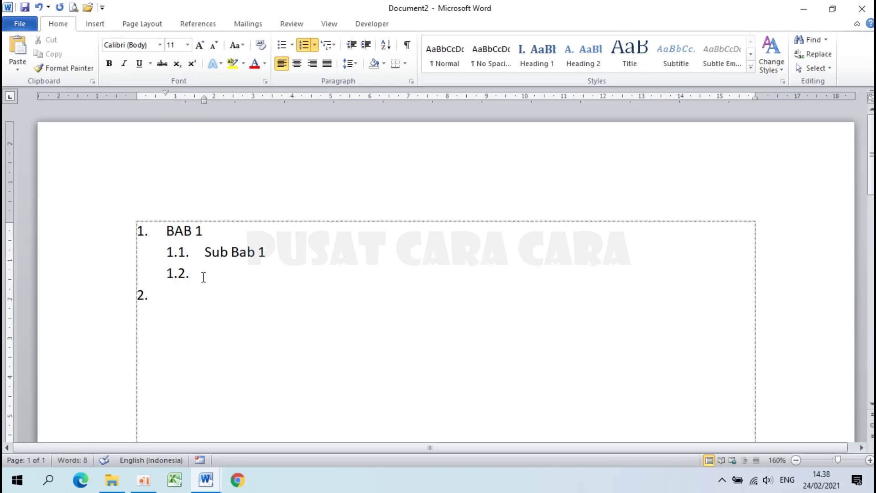
text(Sub Bab 2)
key(Return)
text(Sub Bab 3)
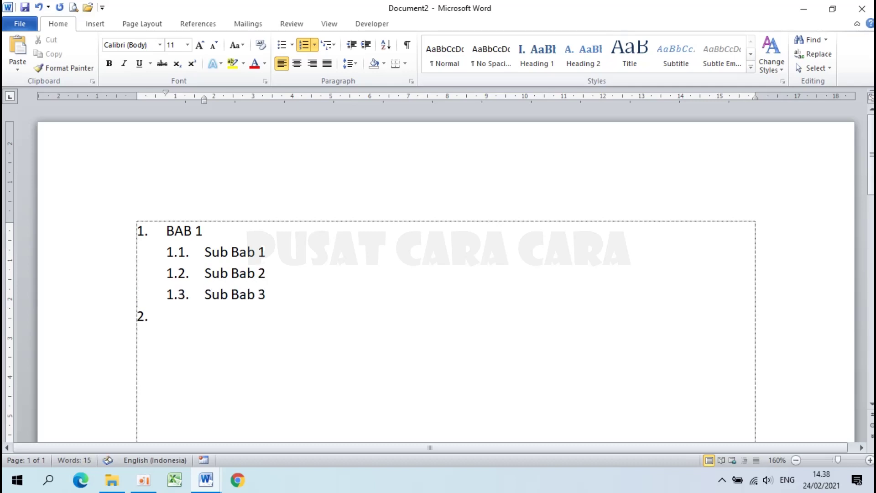
- Name item 2 BAB 2 and start a 2.1. sub-number beneath it
click(169, 314)
text(BAB 2)
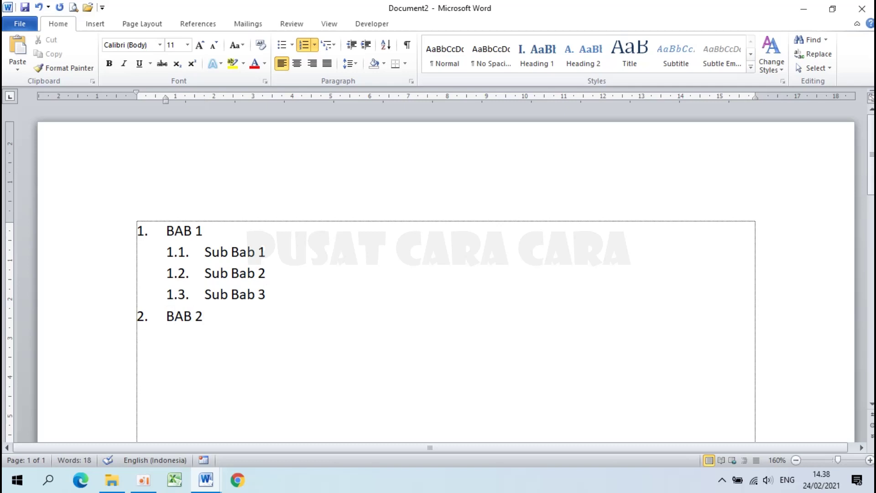
key(Return)
key(Return)
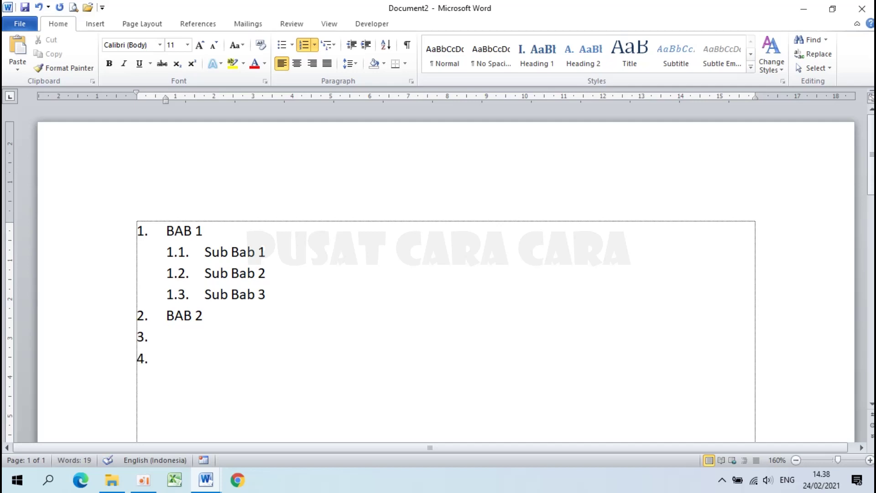
key(BackSpace)
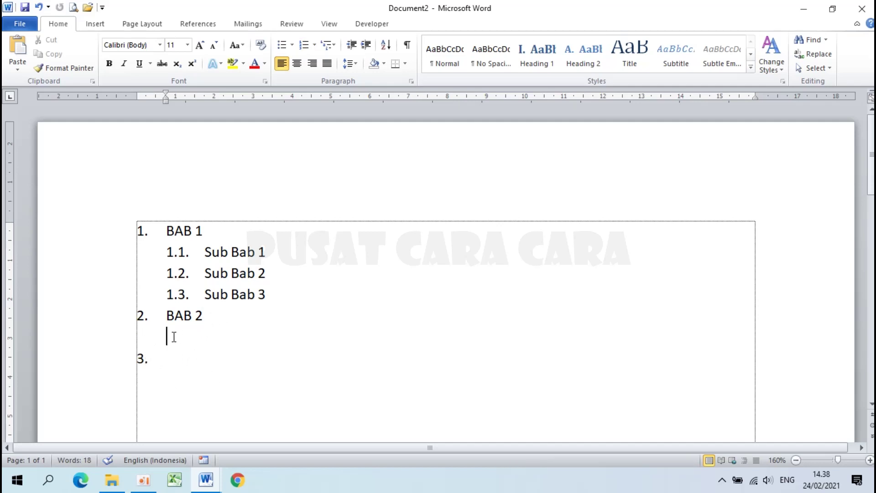
text(2.1.)
key(space)
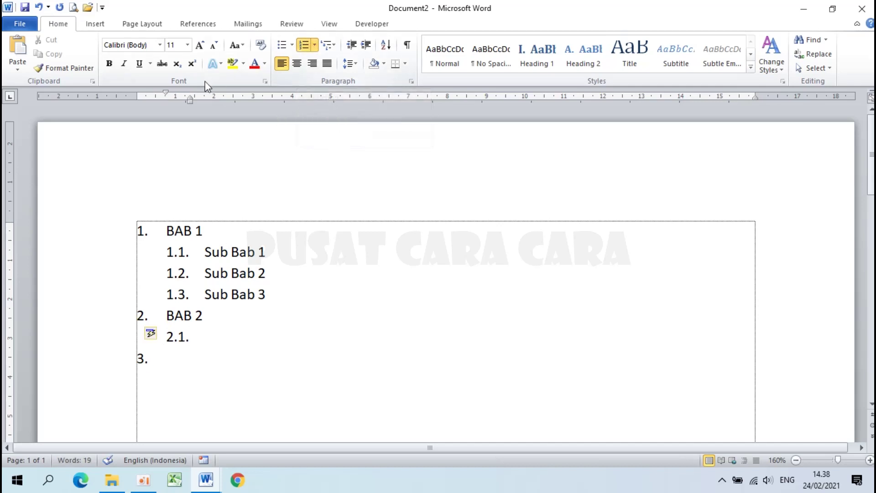
- Enter Sub Bab 2.1, Sub Bab 2.2 and Sub Bab 2.3 under BAB 2
drag(191, 97, 206, 97)
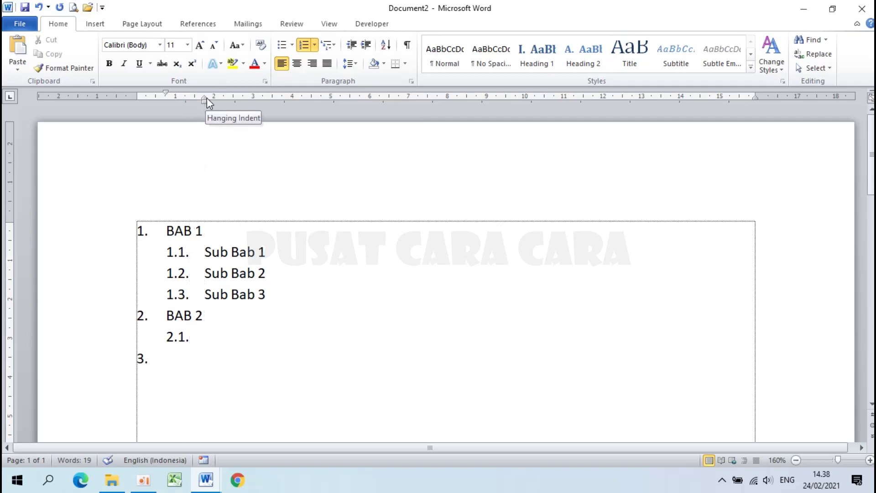
text(Sub Bab)
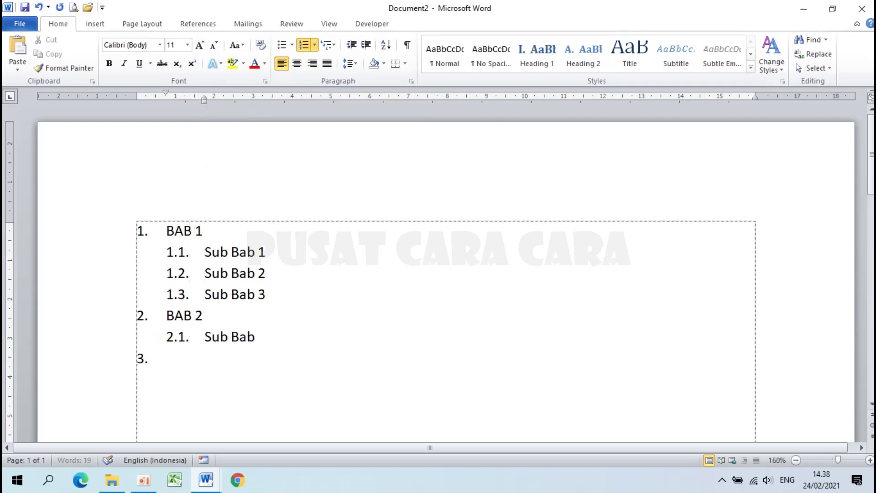
text( 2.1)
key(Return)
text(Suubb)
key(BackSpace)
key(BackSpace)
key(BackSpace)
text(b Bab 2.)
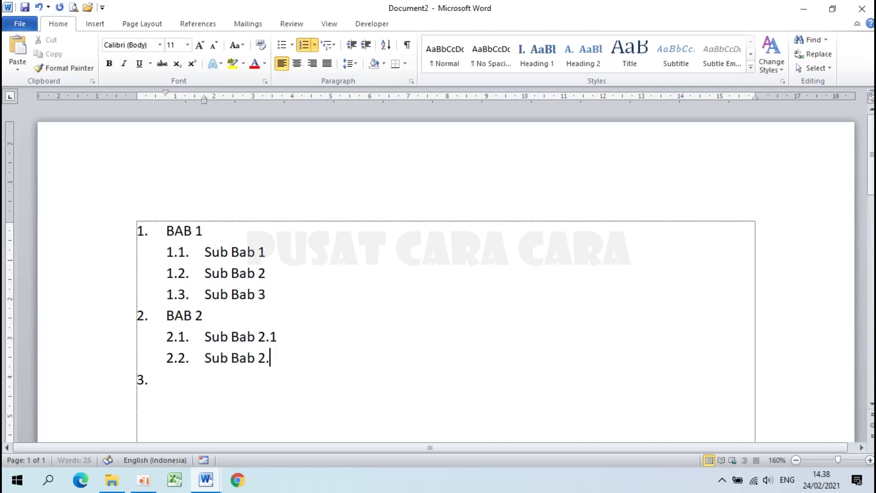
key(BackSpace)
text(.2)
key(Return)
text(Sub Bab 2.3)
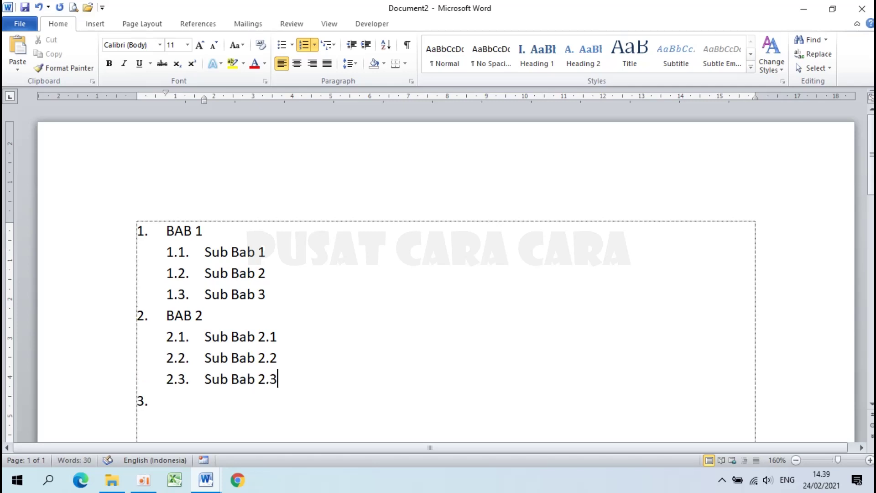
- Rename BAB 1's sub-items to Sub Bab 1.1, Sub Bab 1.2 and Sub Bab 1.3
click(261, 250)
text(1.)
key(Down)
key(Left)
text(1.)
key(Down)
key(Left)
text(1.)
- Name item 3 BAB 3 and start a 3.1. sub-number beneath it
click(168, 399)
text(BAB 3)
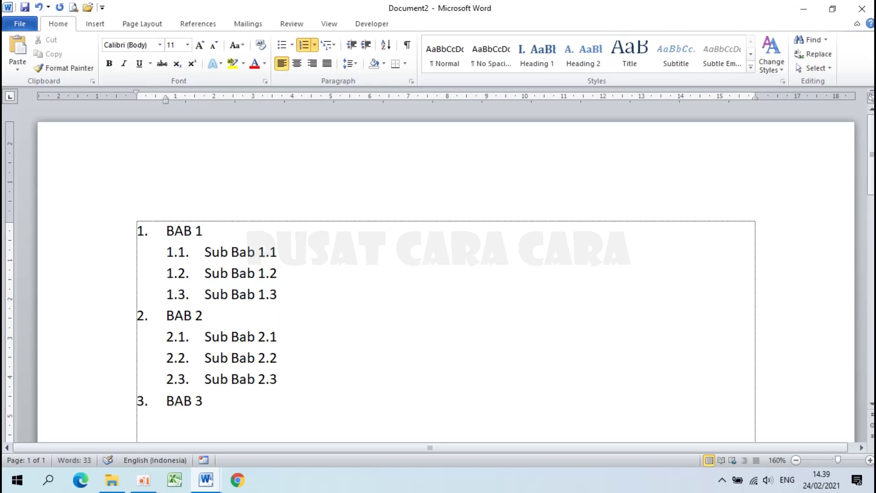
key(Return)
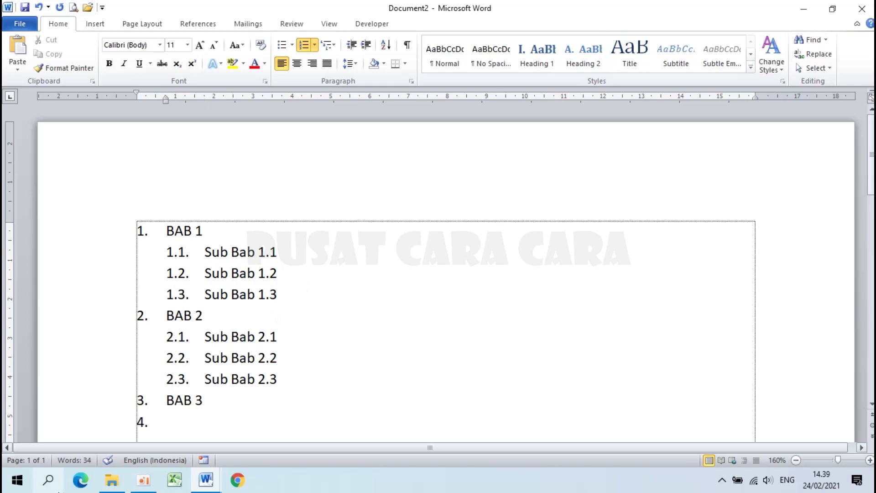
click(206, 401)
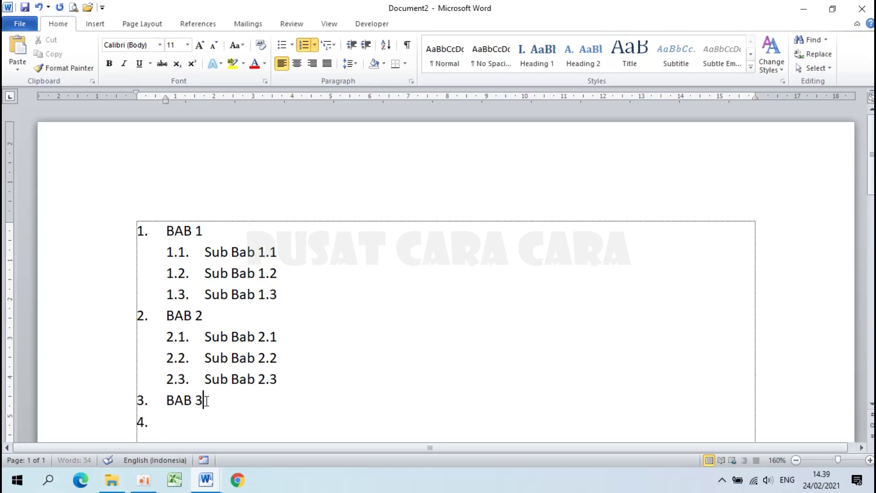
key(Return)
scroll(206, 401, down, 2)
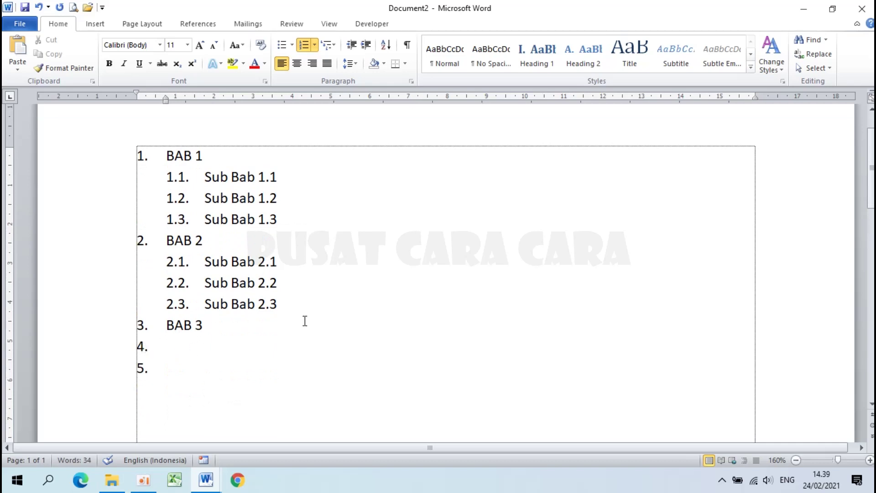
key(BackSpace)
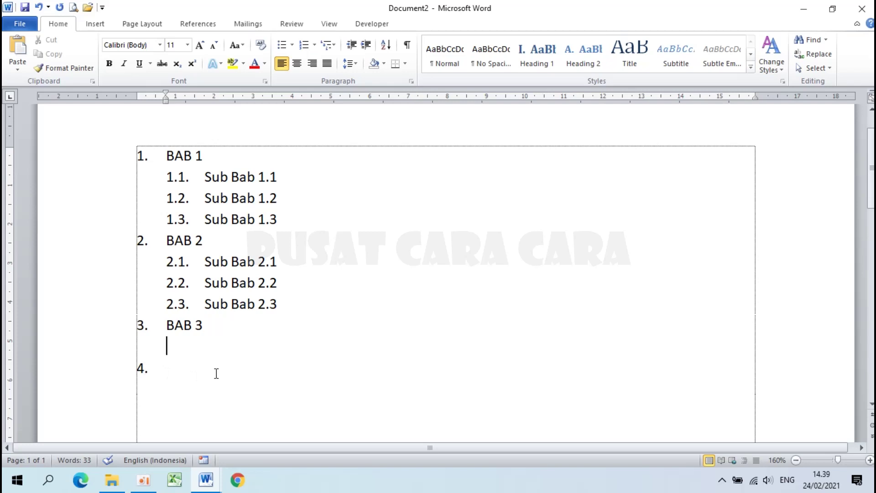
text(3.1.)
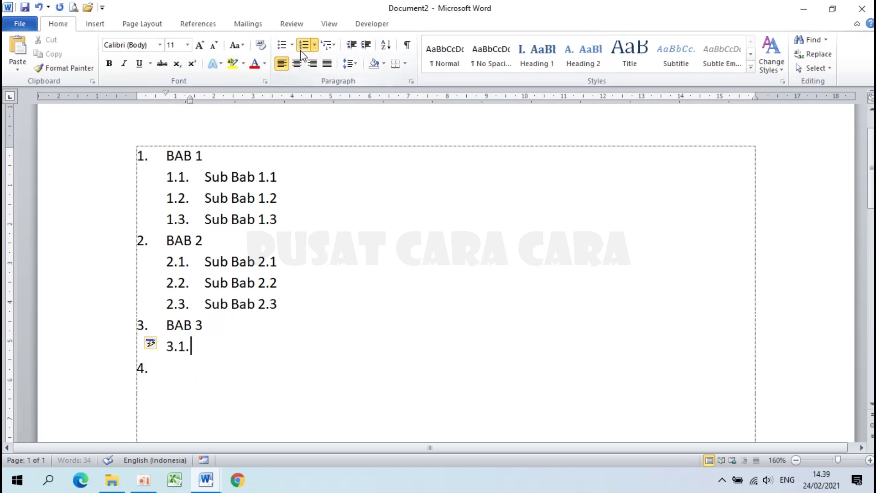
- Enter Sub bab 3.1 and Sub bab 3.2 under BAB 3
drag(191, 102, 204, 101)
text(Sub bab)
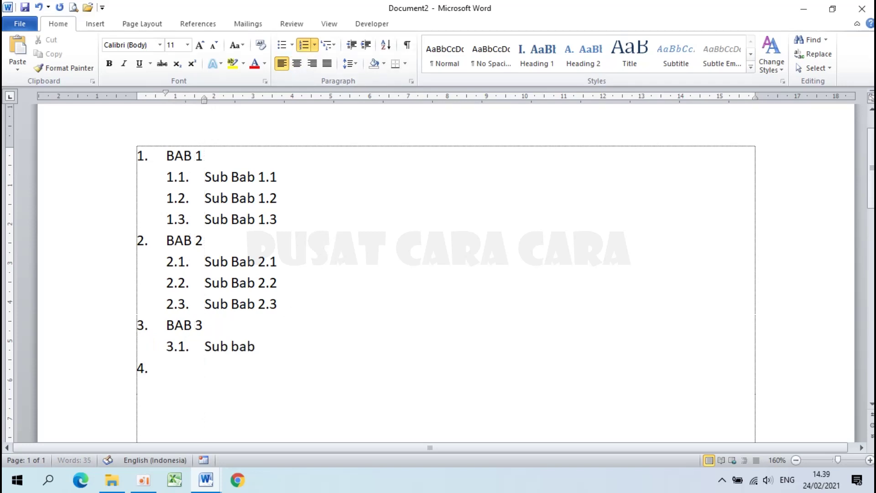
text( 3.1)
key(Return)
text(Sub bab 3.2)
click(203, 391)
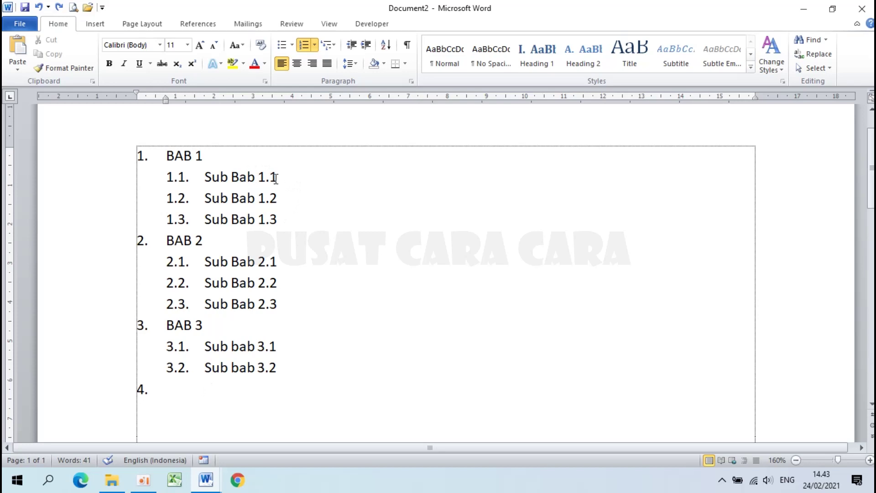
click(281, 177)
- Insert a 1.1.1. item under Sub Bab 1.1, indented to match the sub-chapter text
click(203, 325)
click(282, 178)
key(Return)
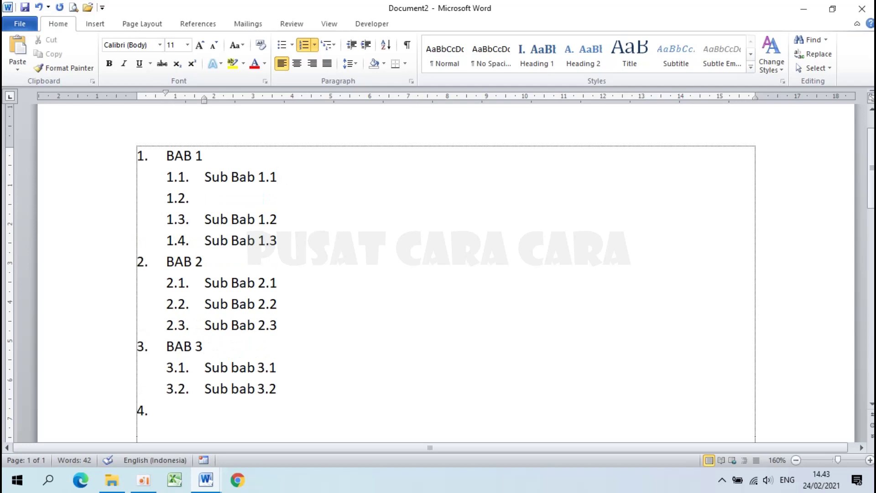
key(BackSpace)
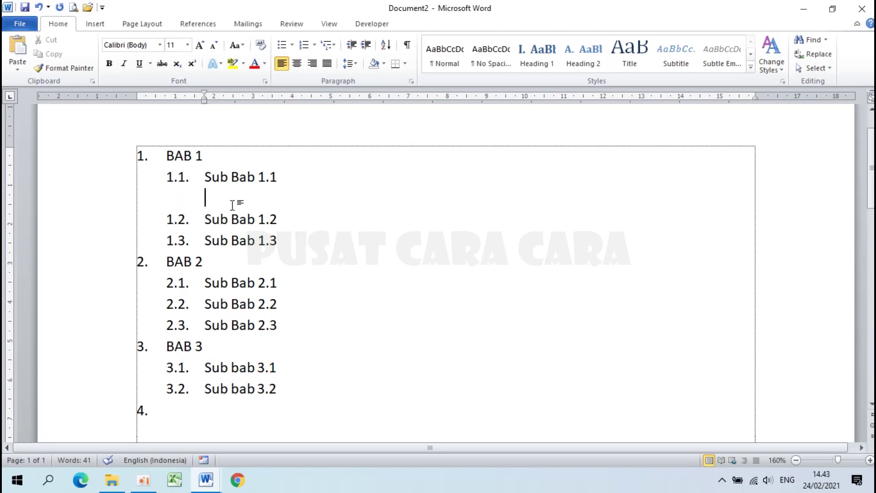
text(1.1.1.)
key(space)
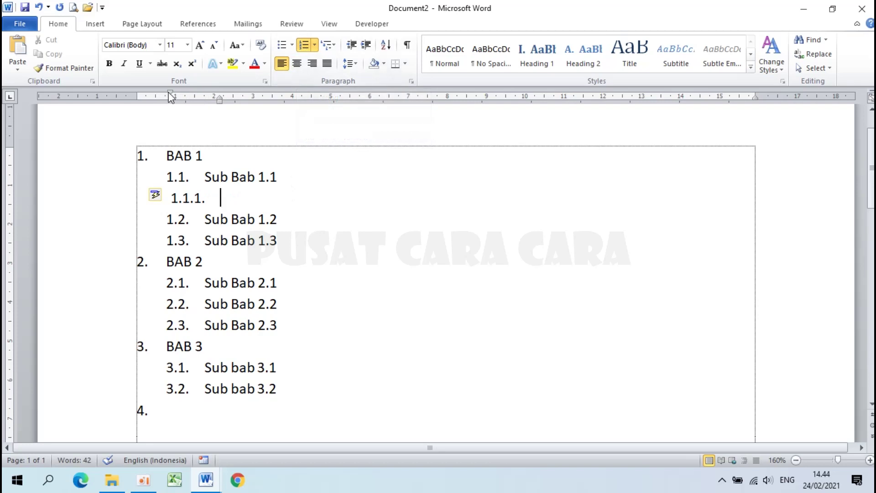
drag(170, 96, 203, 99)
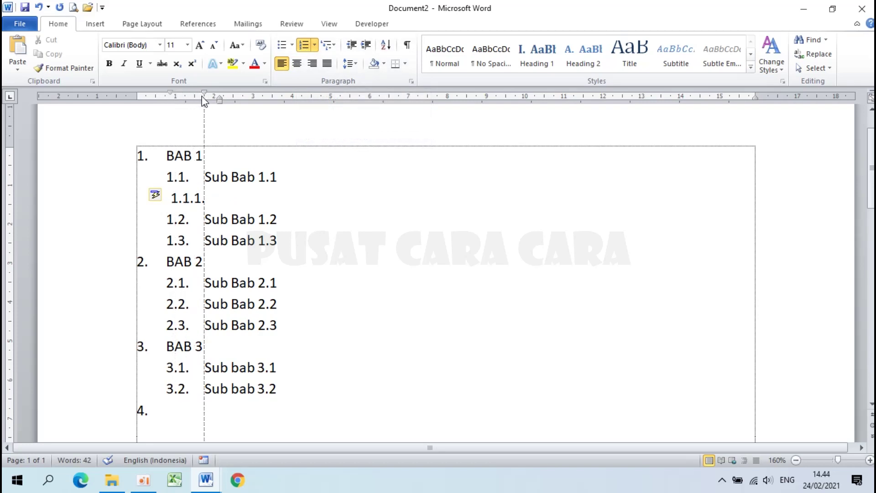
drag(203, 100, 253, 100)
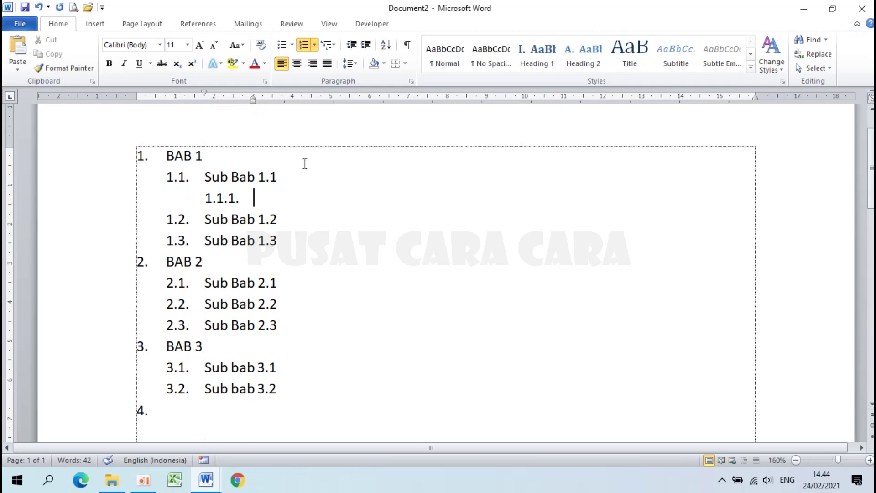
- Enter Sub poin 1, Sub poin 2 and Sub poin 3 as items 1.1.1 to 1.1.3
text(Sub poin 1)
key(Return)
text(Sub poin 2)
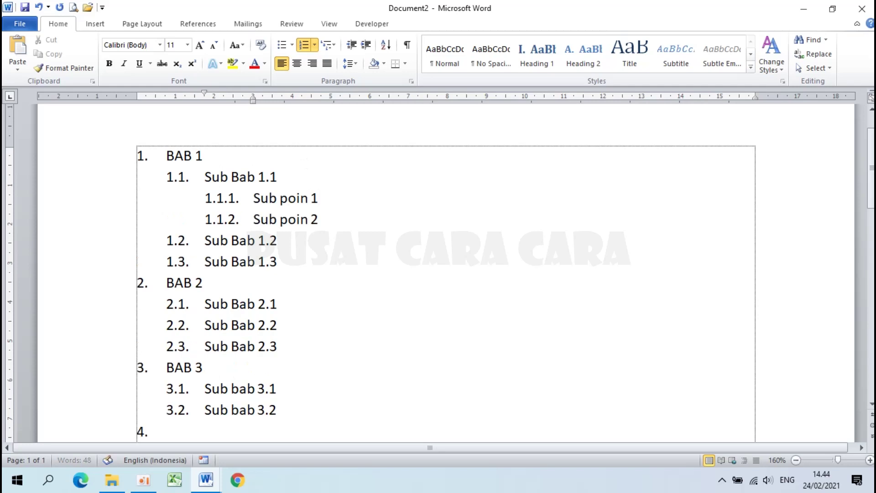
key(Return)
text(Sub po)
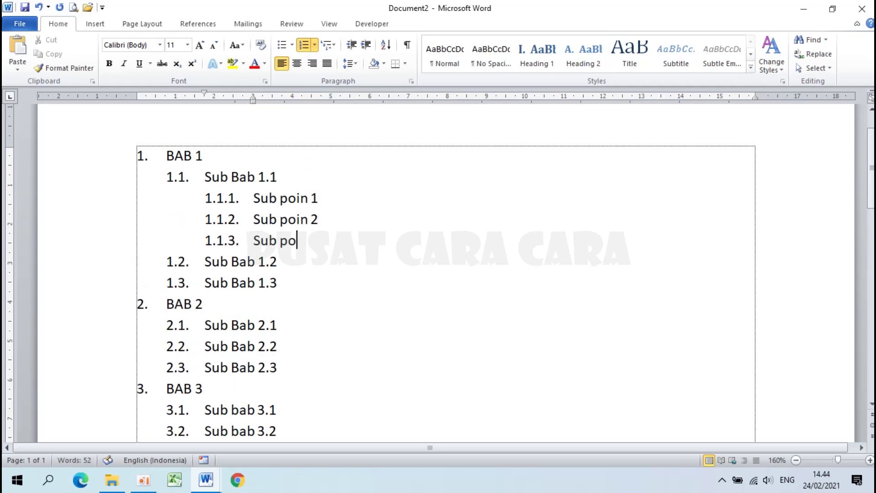
text(in 3)
- Insert a 1.2.1. item under Sub Bab 1.2, aligned with the other sub-points
click(283, 263)
key(Return)
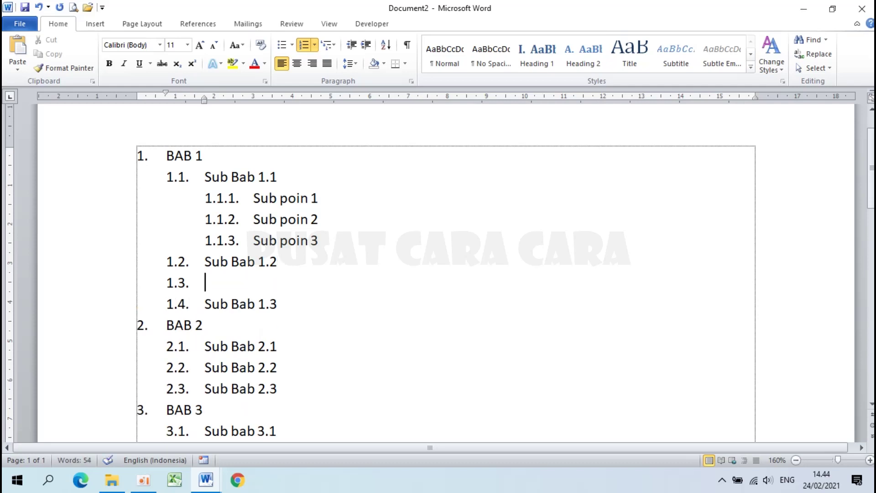
key(BackSpace)
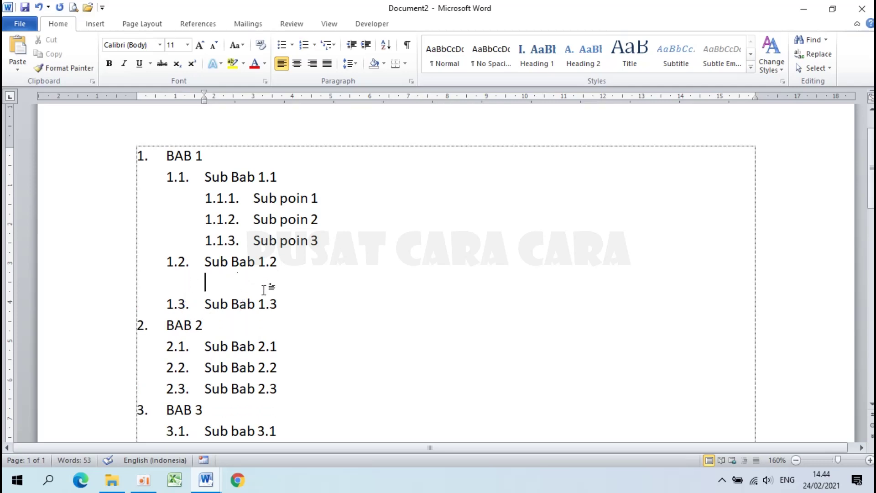
text(1.2.1.)
key(space)
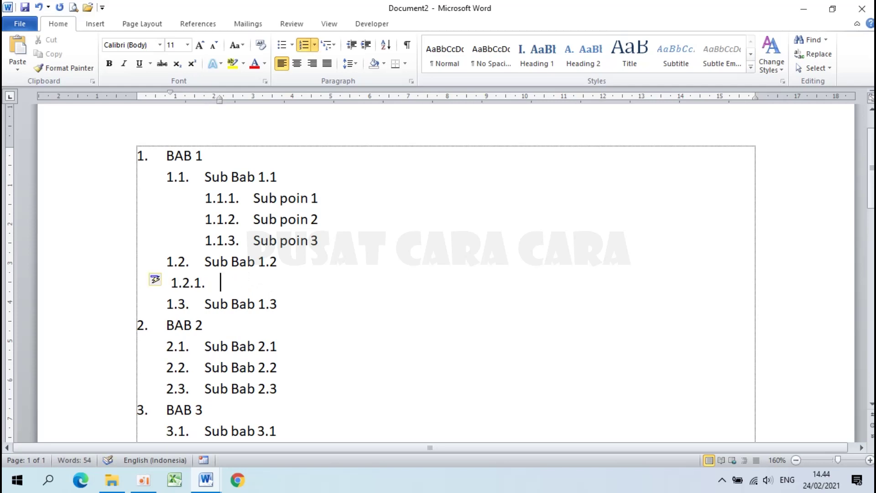
drag(170, 93, 210, 101)
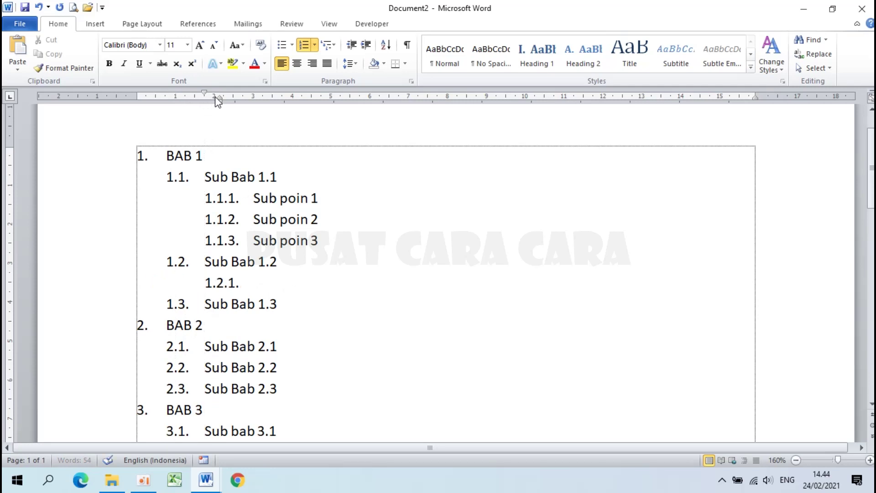
drag(219, 99, 255, 101)
- Enter Sub poin 1 and Sub poin 2 as items 1.2.1 and 1.2.2
text(Sub poin)
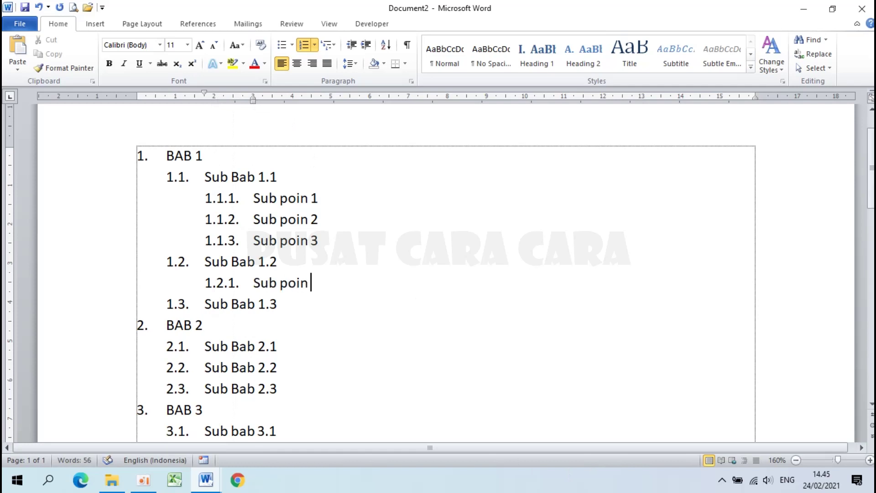
text( 1)
key(Return)
text(Sub poin 2)
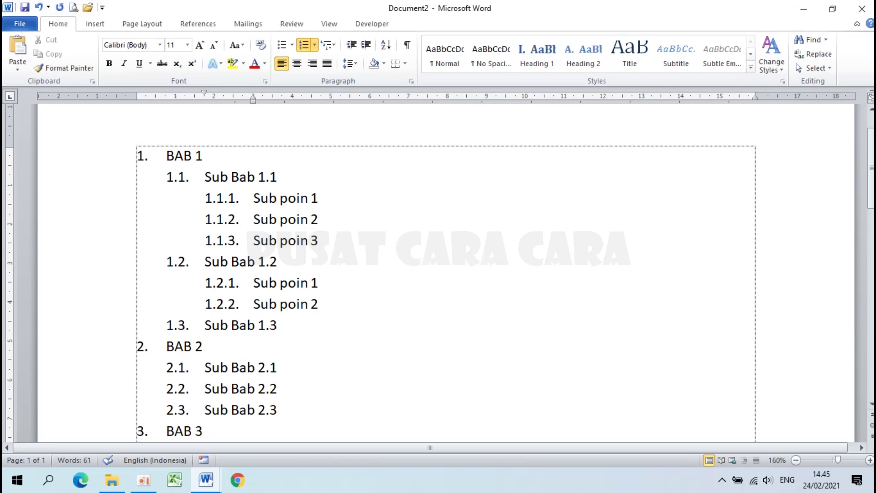
scroll(322, 303, up, 1)
scroll(323, 304, down, 3)
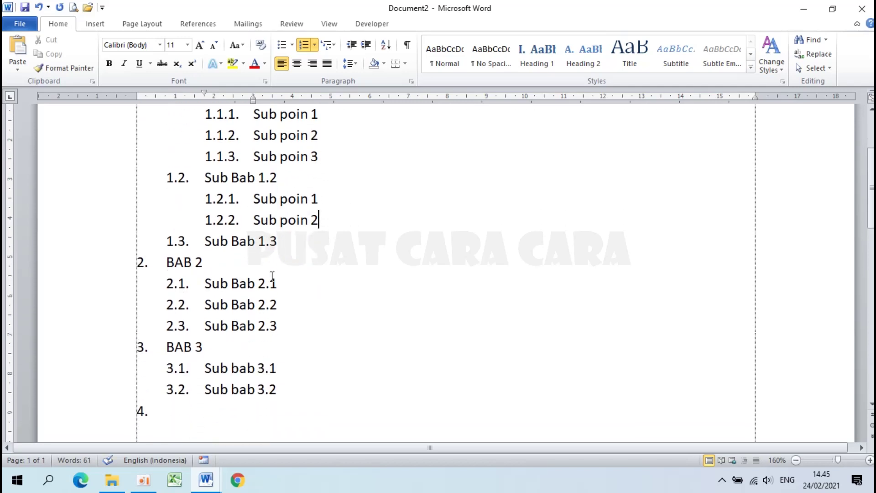
scroll(313, 190, up, 1)
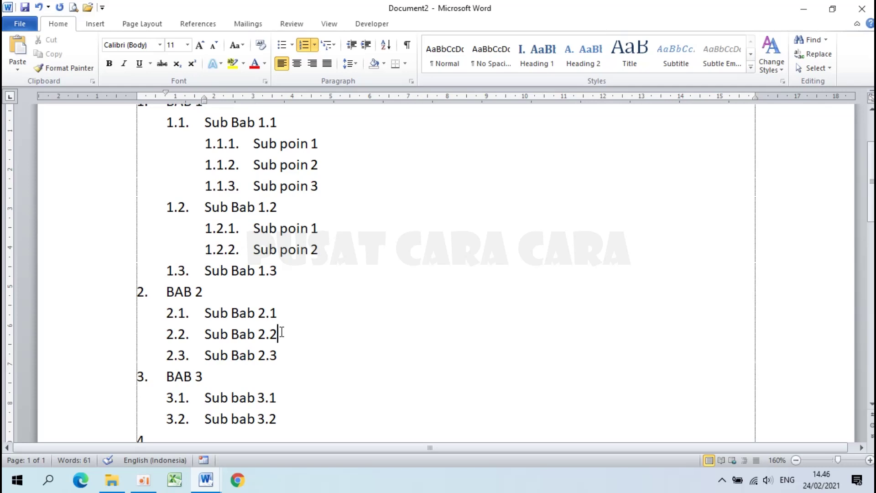
scroll(282, 332, up, 2)
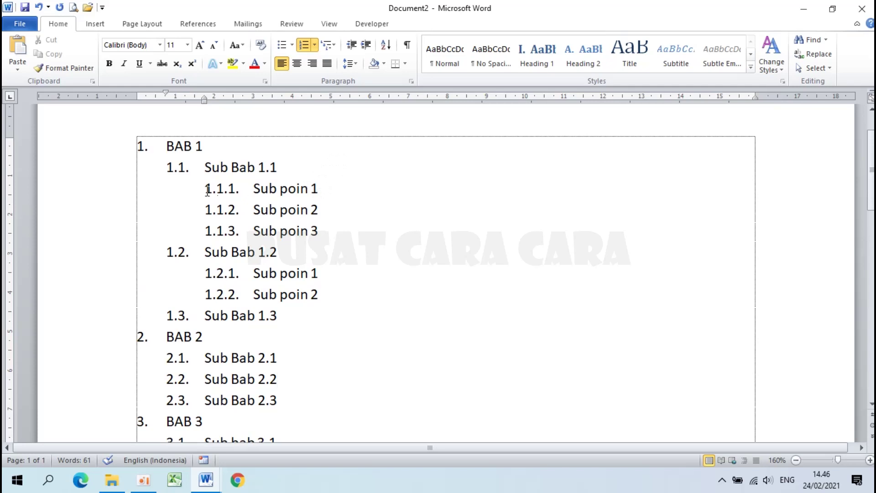
click(324, 189)
- Insert an unnumbered filler paragraph under Sub poin 1 with an indented first line
key(Return)
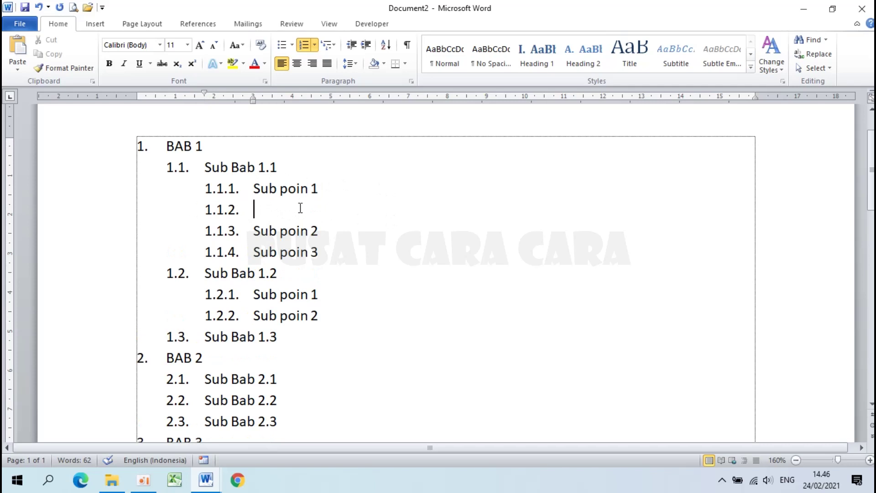
key(BackSpace)
text(kjsdhkajhs kdjah skjdh ksdjfh skjdfh)
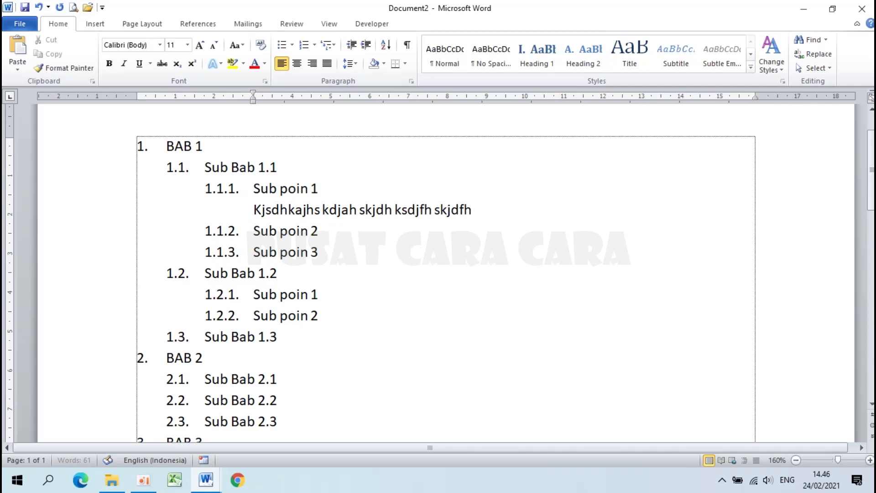
text(g kdjf hgkjdfhkgjhd kfjgh dkjfh gkjdfh kgjdh fkjgh dkjfhg k)
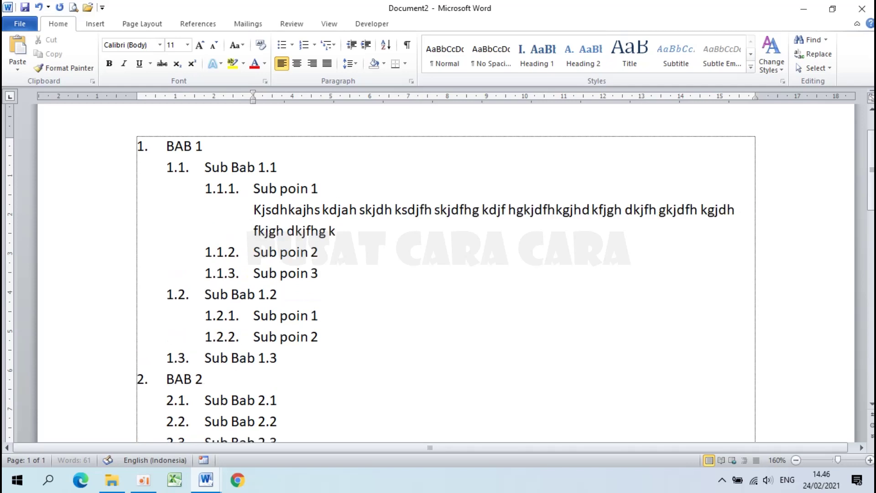
text(jdhf kgjd hkfjgh kdjfh gkjdh fkjghd kjfhg kdjfhkgjdh kf)
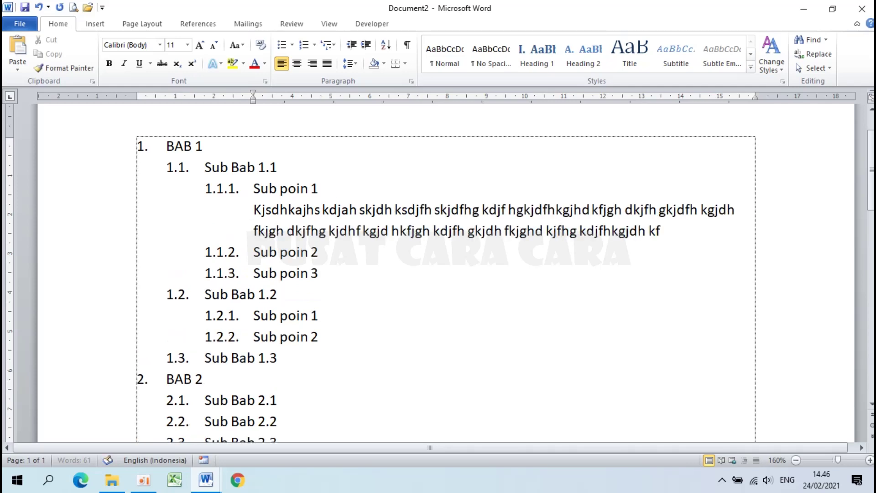
text(jgh dkjfh gkjdh fkgjh dkfjhg kdjfh gkjdhkfjghkdjf hgd)
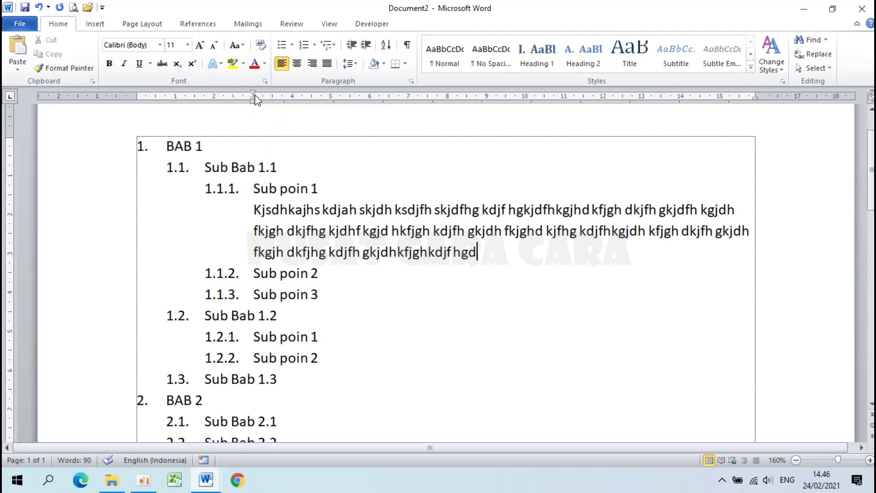
drag(253, 92, 265, 92)
- Indent the first line, end the first paragraph with a period, and type a second filler paragraph
drag(266, 93, 292, 93)
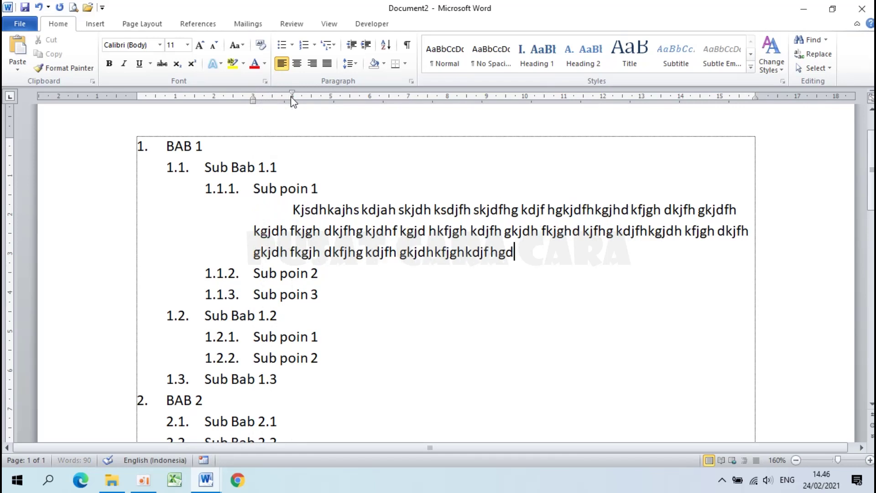
text(.)
key(Return)
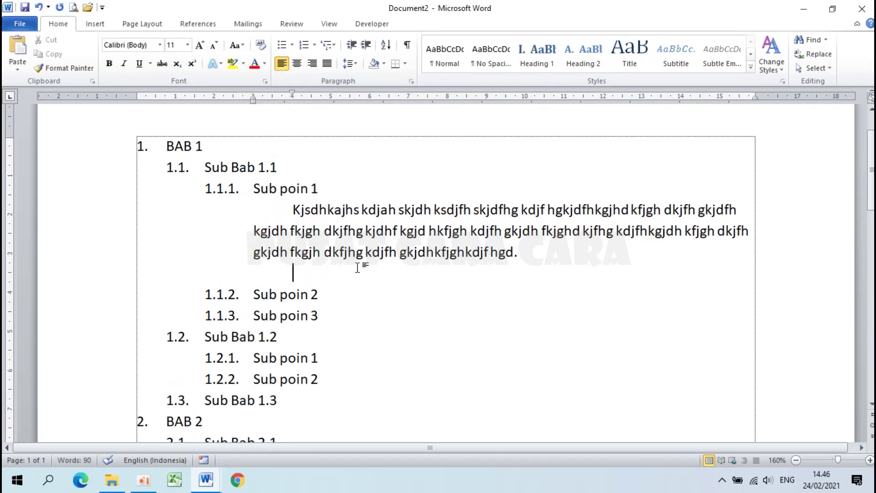
text(Akjshkdja ksjdh kjash kdjha kjsdh kjahs fkjsh kjg)
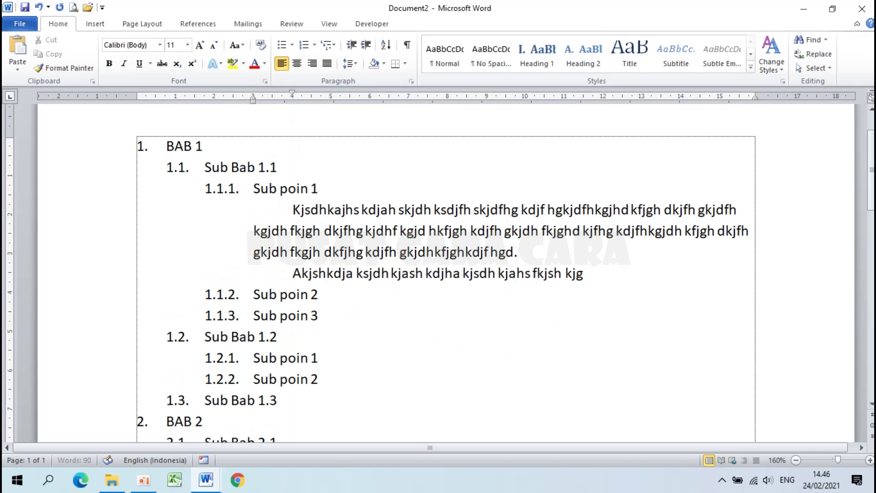
text(hd kjfgh kdjfhg kjdh fkjgh kdjfh gkjdhkfjg hkdjfh kgjhd)
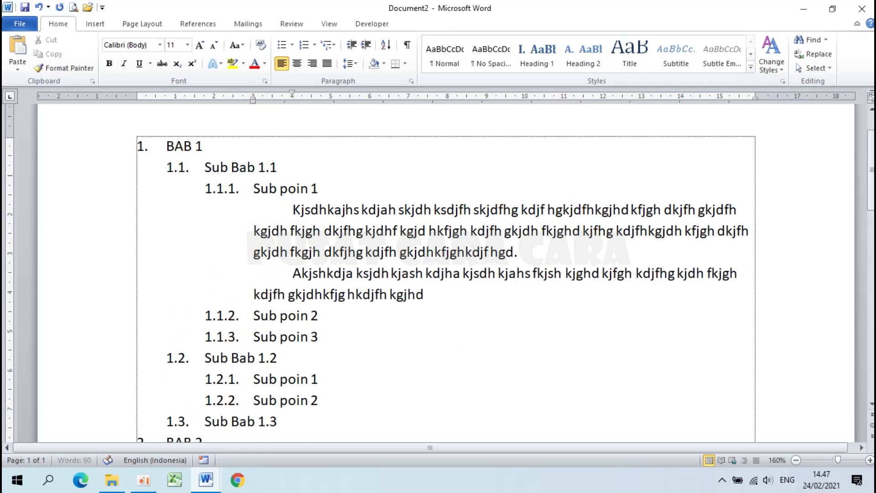
text( kjfgh kjd fjkgdfg, dfug hidhf iguhd kjfh gkjdh fkjgh kdjfh kgj dhkfg.)
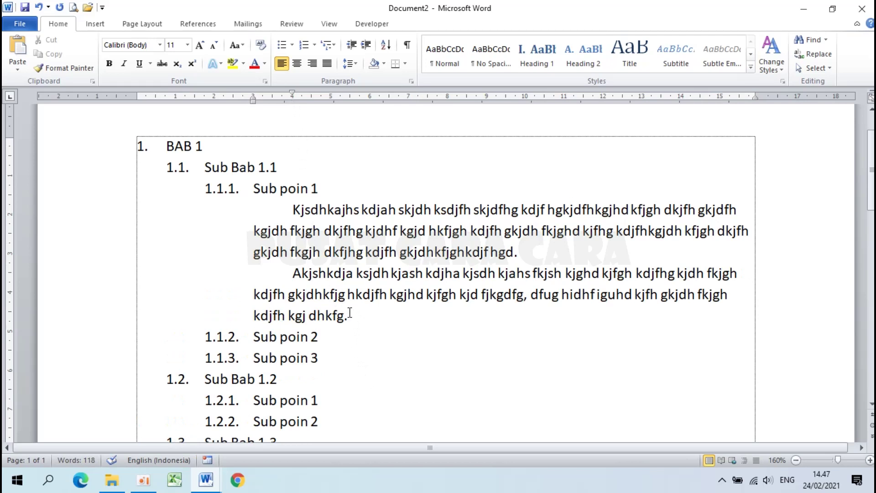
- Remove the first-line indent from both body paragraphs under Sub poin 1
drag(350, 314, 292, 210)
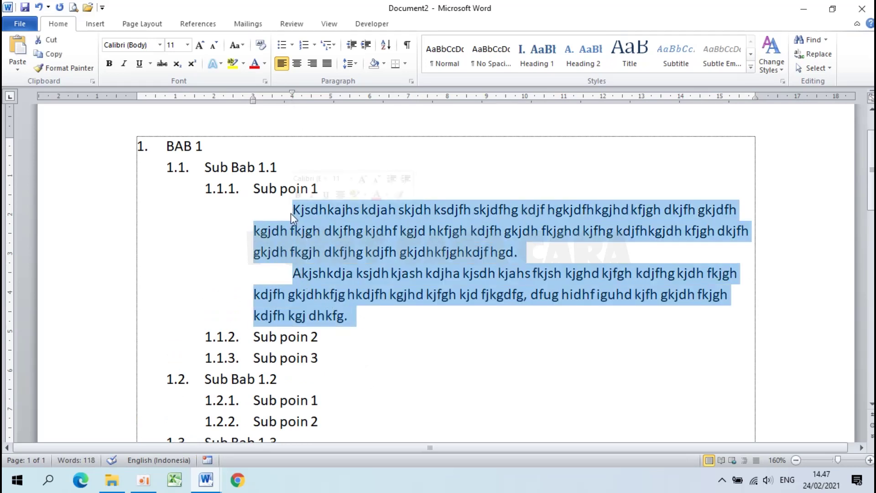
drag(293, 94, 254, 94)
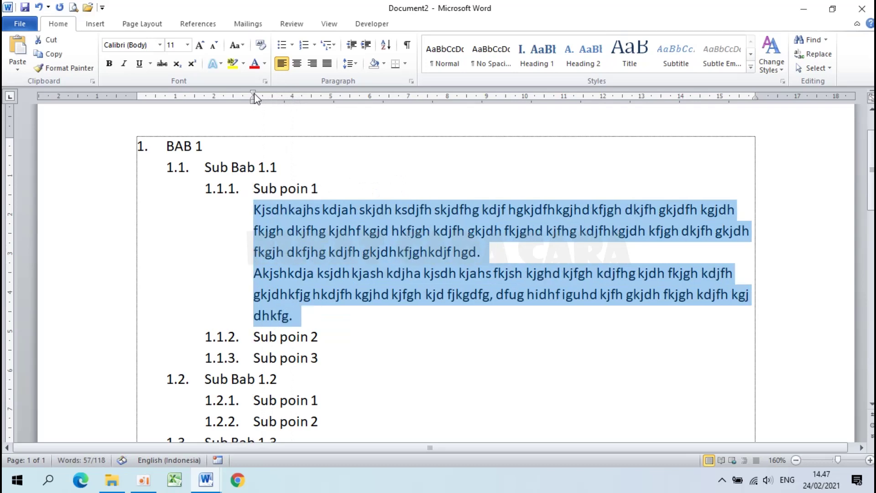
click(313, 314)
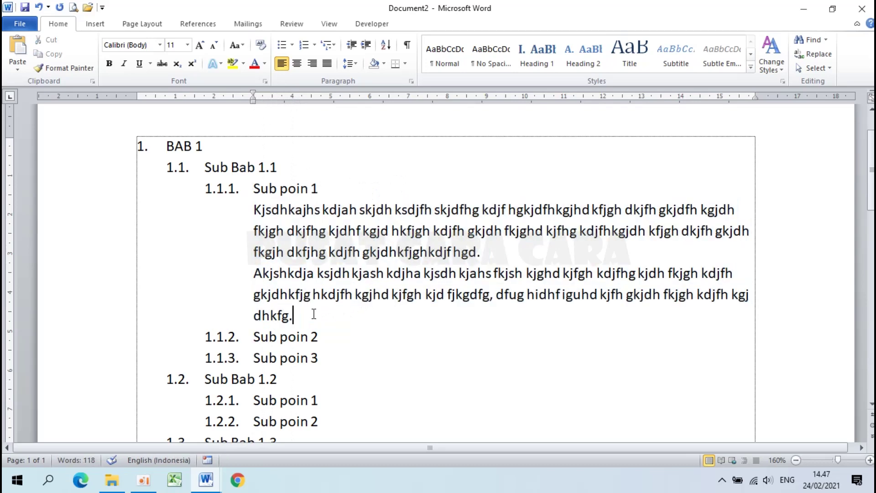
scroll(314, 314, up, 1)
scroll(318, 312, down, 1)
scroll(318, 312, down, 2)
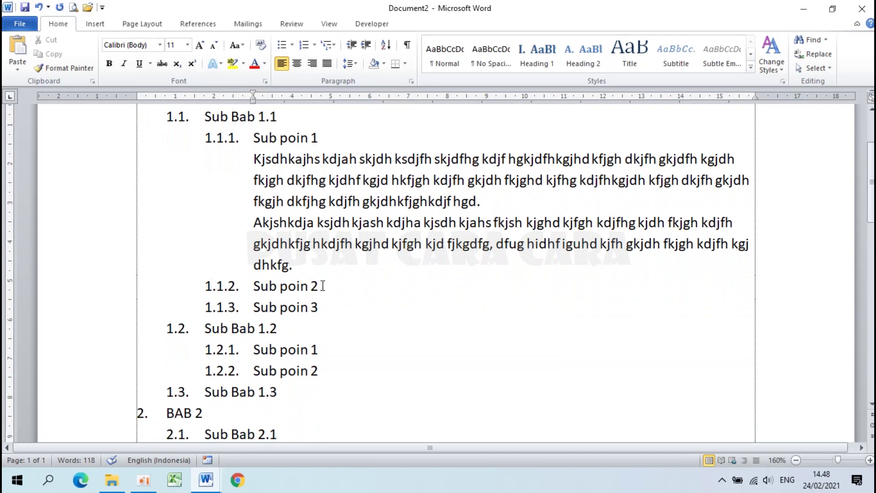
- Add an unnumbered line under 1.1.2. Sub poin 2 reading 'Kjashdkja hskjdh akjshdkjahsk…'
click(323, 286)
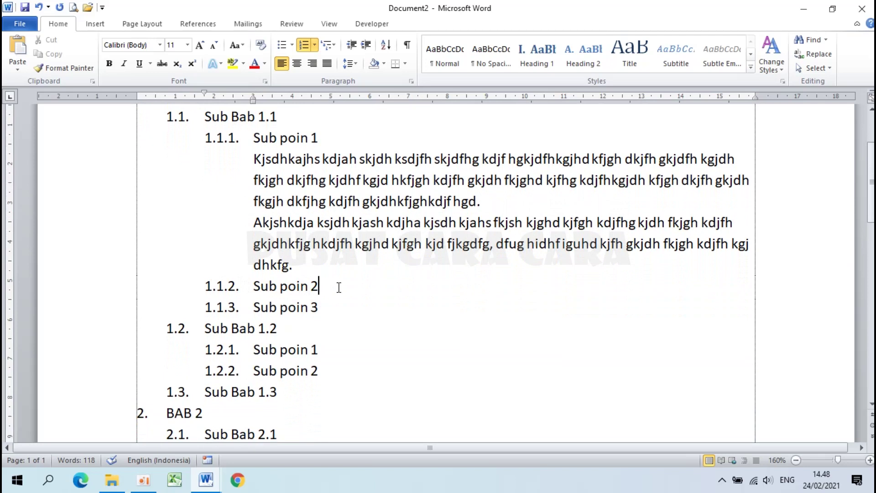
key(Return)
key(BackSpace)
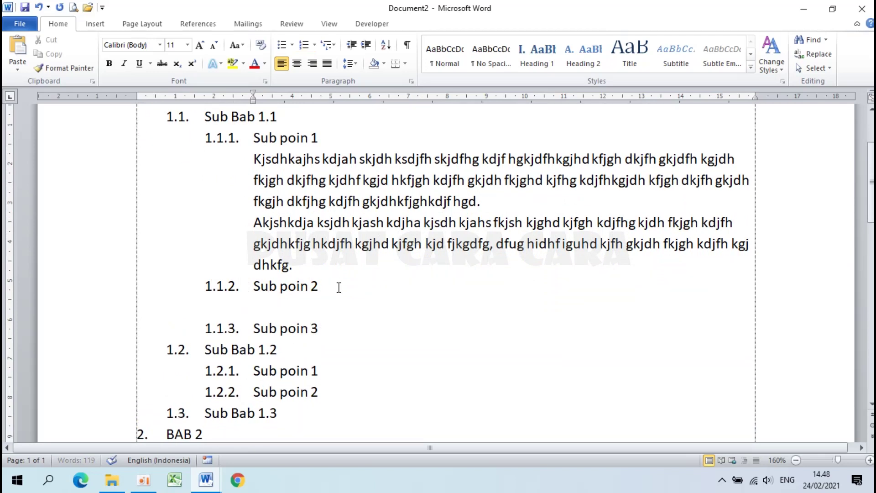
text(Kjashdkja hskjdh akjshdkjahsk)
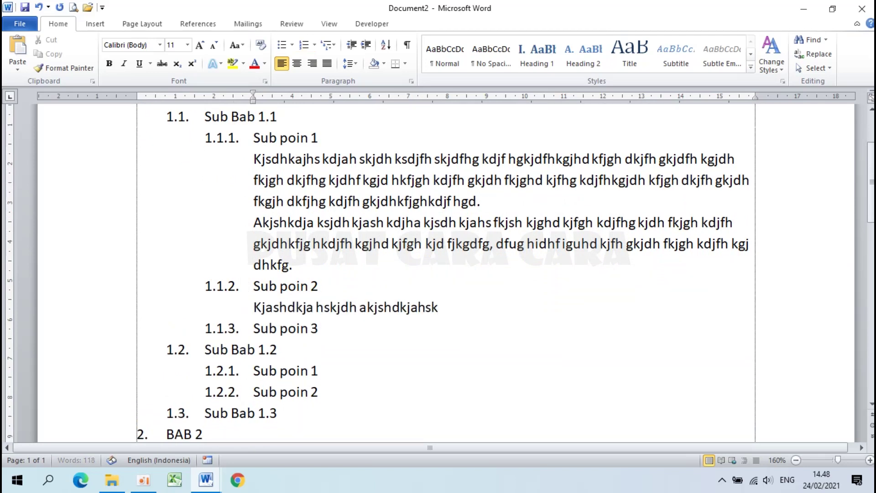
text(jd hakjsh dkjahs dkfjhs kdjfh ksjhdfg kjdhf gkjdh fkgjh dkjf gh)
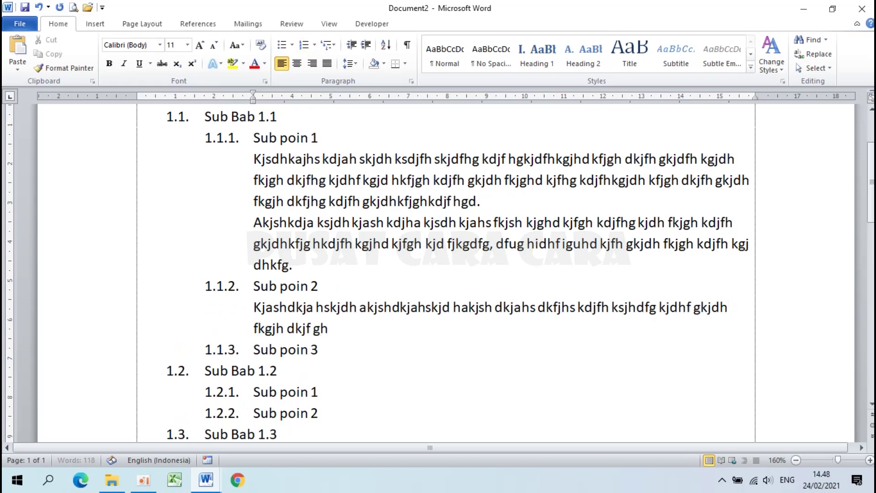
text(kdjfh gkjdf hgdfg.)
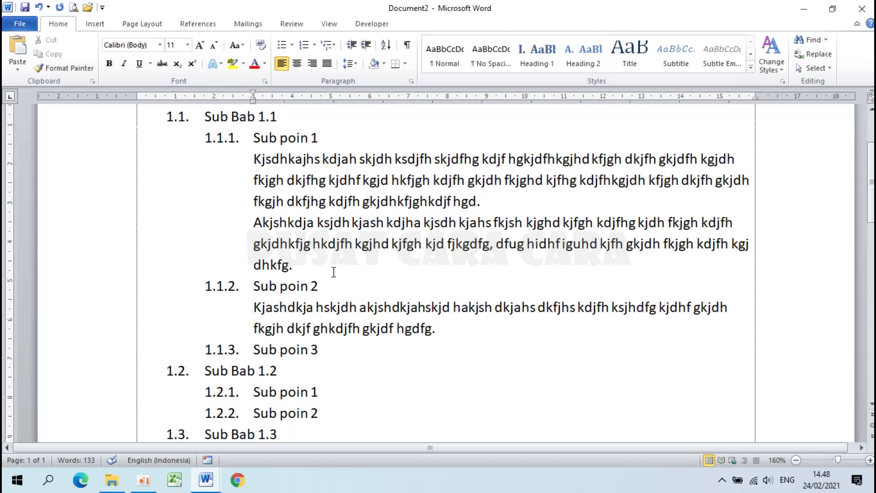
- Insert a new line after the first Sub poin 1 paragraph and type 'a. satu'
click(505, 350)
scroll(506, 350, up, 1)
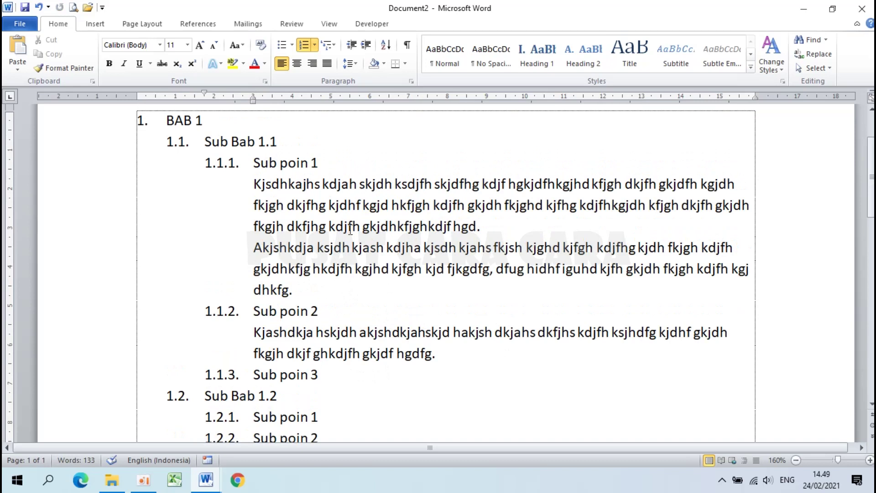
click(481, 227)
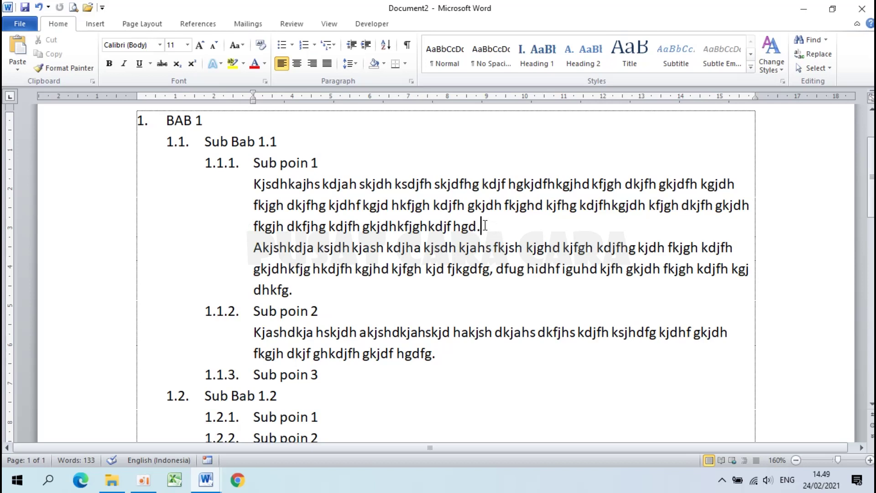
key(Return)
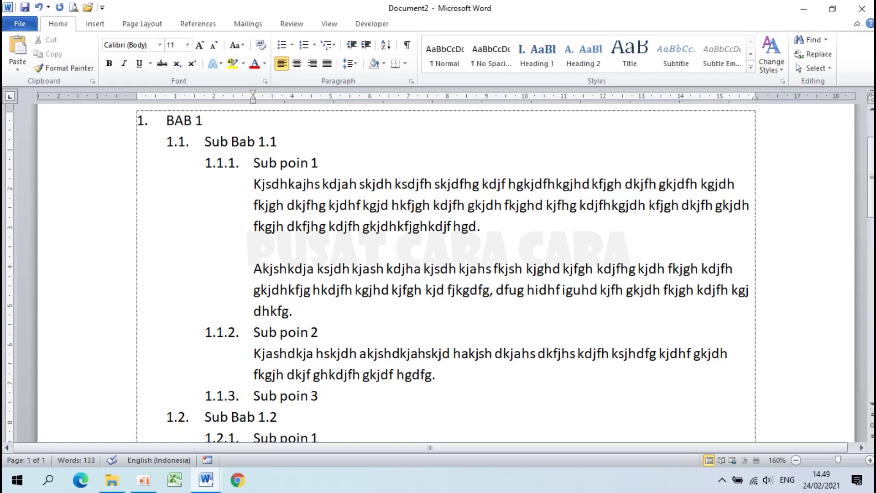
text(a)
text(.)
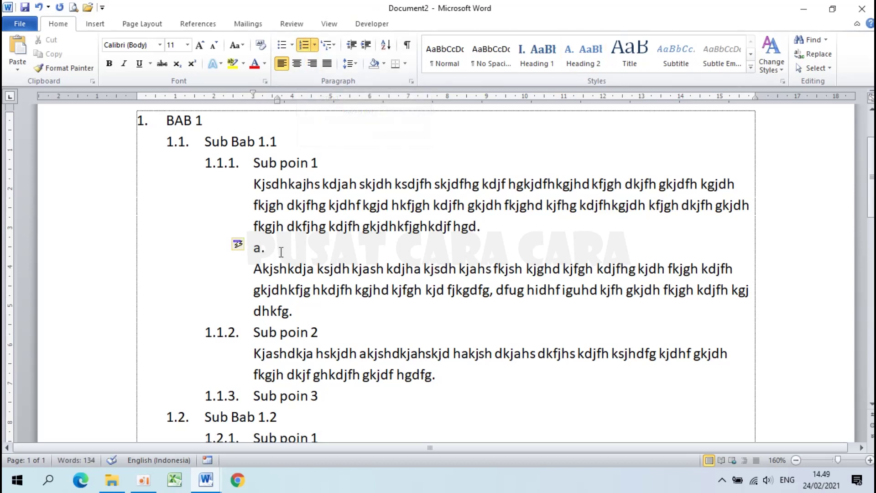
text( satu)
- Add lettered items 'dua' and 'tiga' after Satu to complete the a., b., c. list
key(Return)
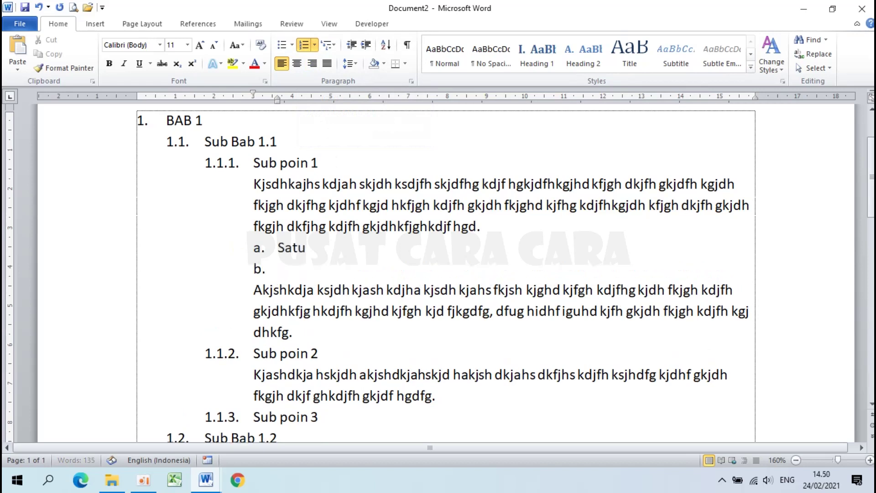
text(dua)
key(Return)
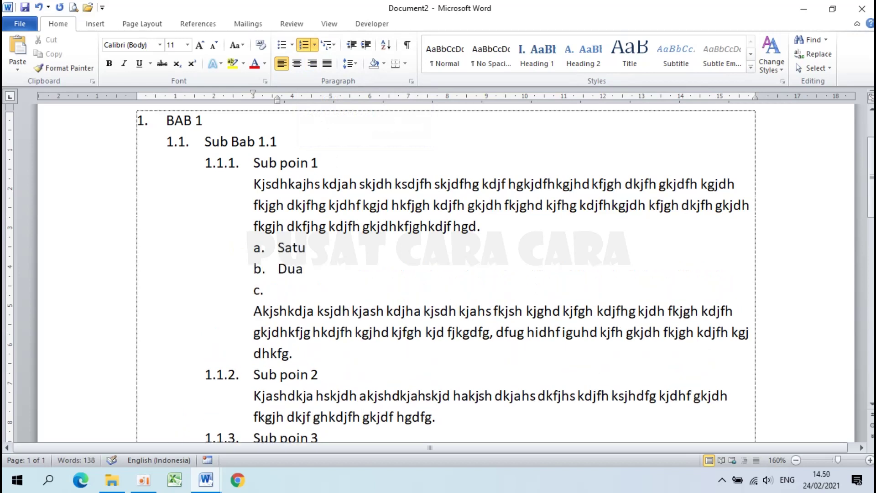
text(tiga)
drag(278, 247, 309, 282)
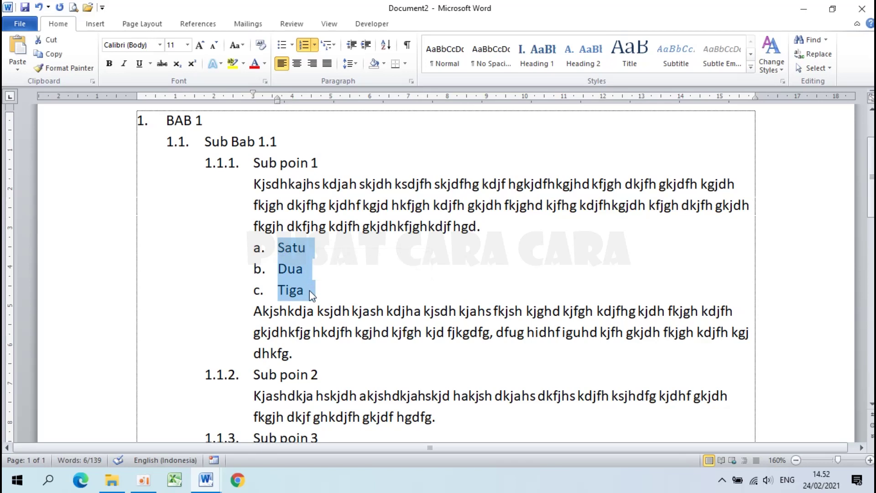
click(309, 291)
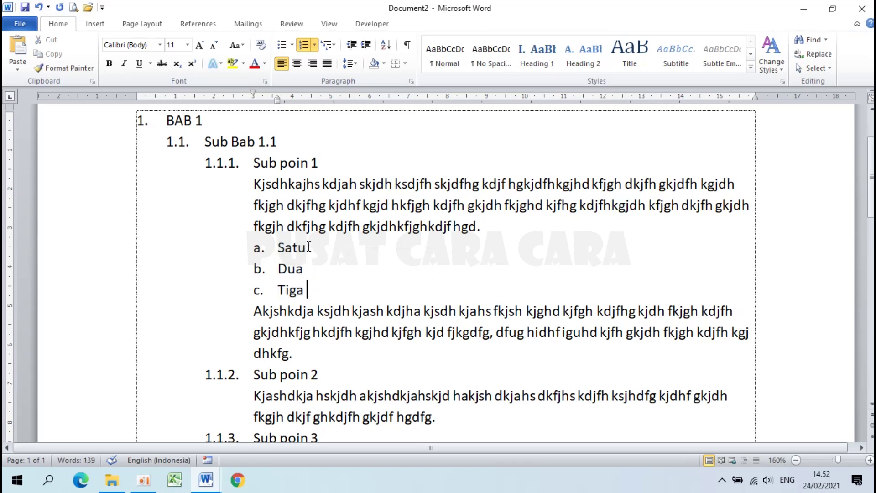
mouse_move(288, 247)
click(308, 246)
- Add dash-bulleted 'Opsi 1' and 'opsi 2' under Satu, then start a new line after Dua
key(Return)
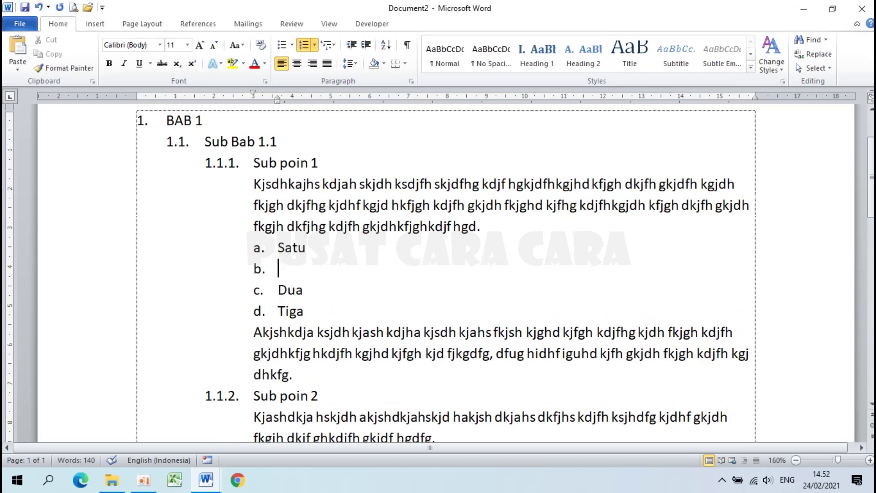
key(BackSpace)
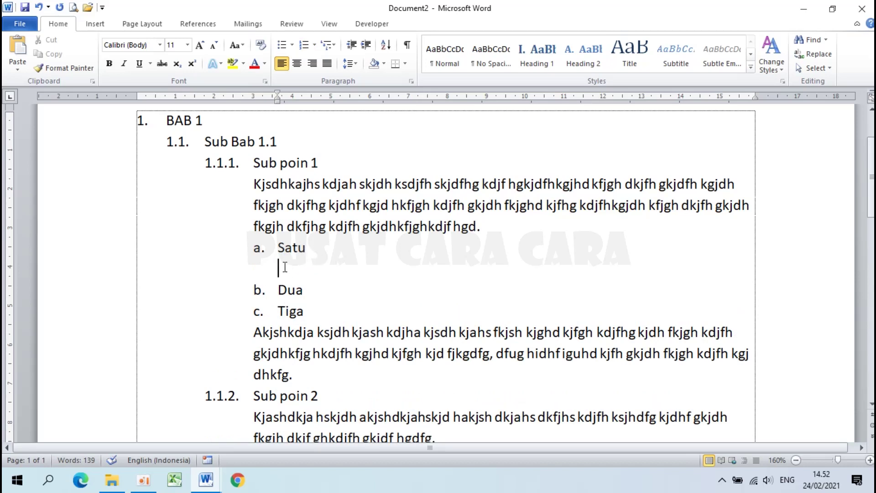
text(-)
key(space)
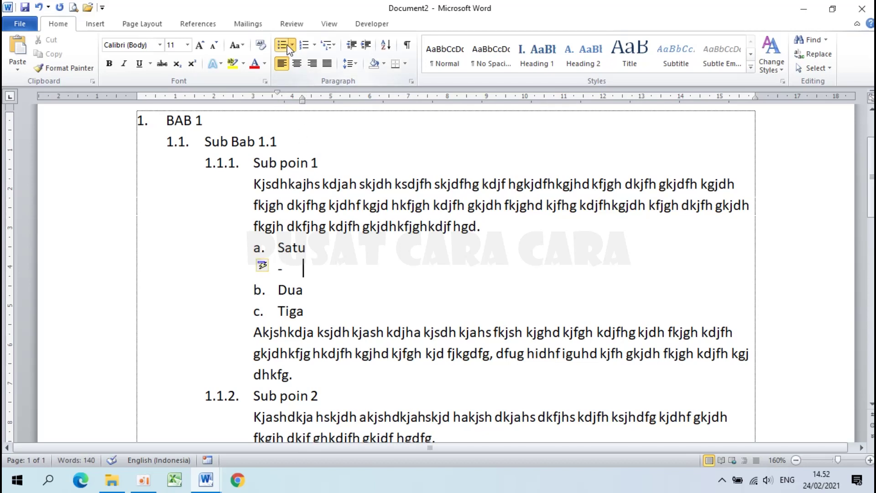
text(Opsi 1)
key(Return)
text(opsi 2)
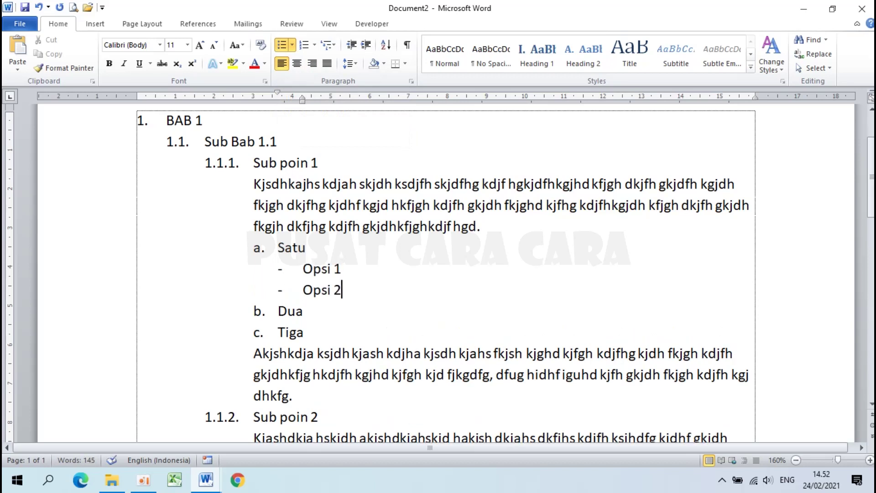
click(309, 310)
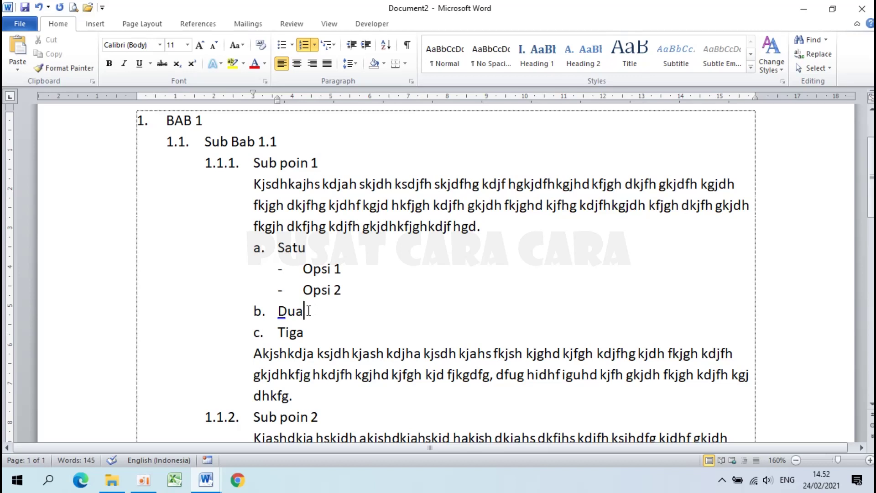
key(Return)
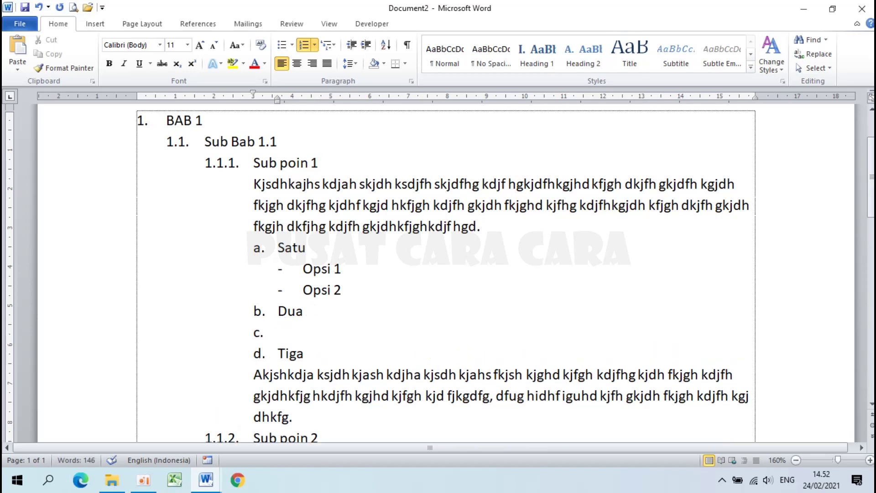
- Give the blank line under Dua a round bullet, indented to match the dash sub-list
key(BackSpace)
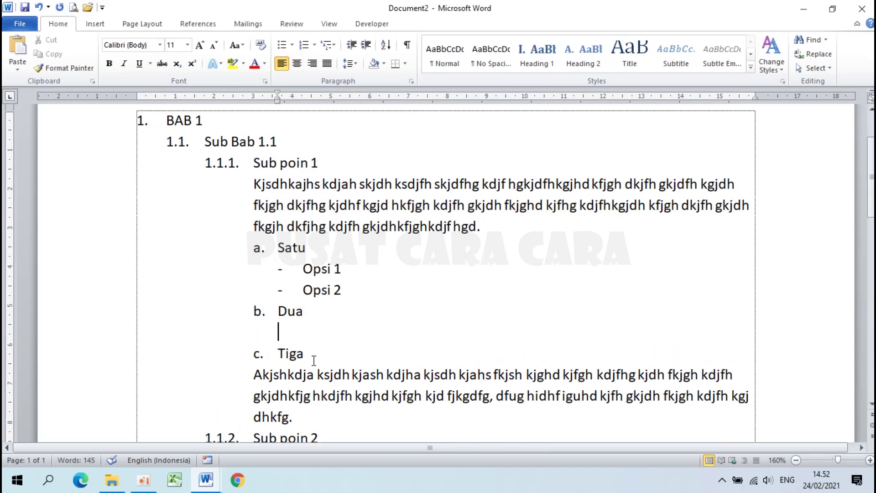
click(292, 45)
click(321, 123)
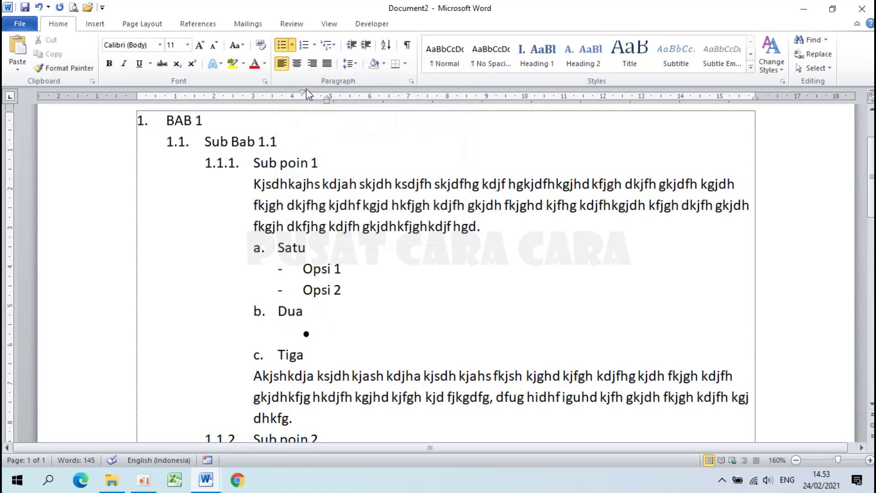
drag(302, 93, 279, 95)
drag(279, 97, 280, 93)
drag(281, 97, 280, 91)
drag(280, 91, 273, 91)
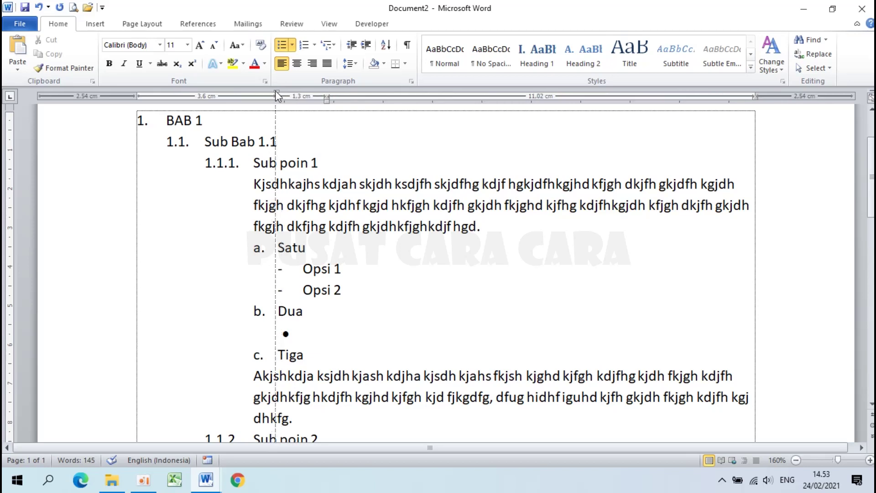
drag(273, 90, 278, 93)
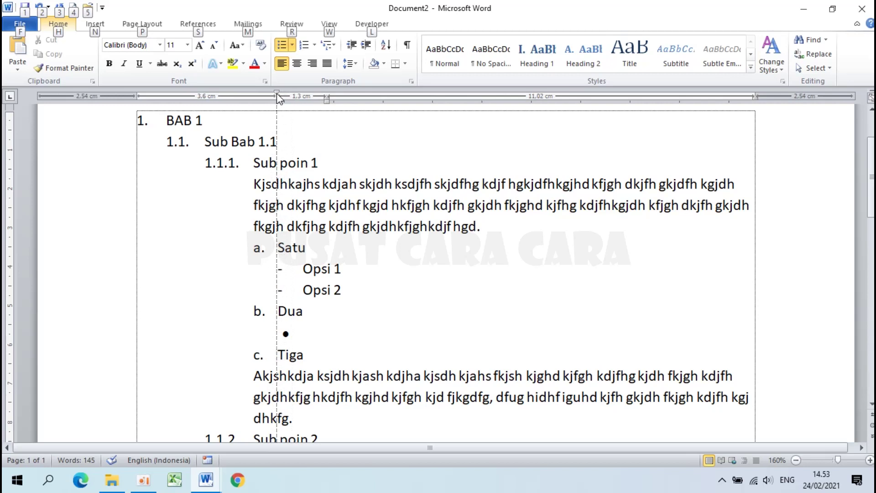
drag(279, 96, 278, 97)
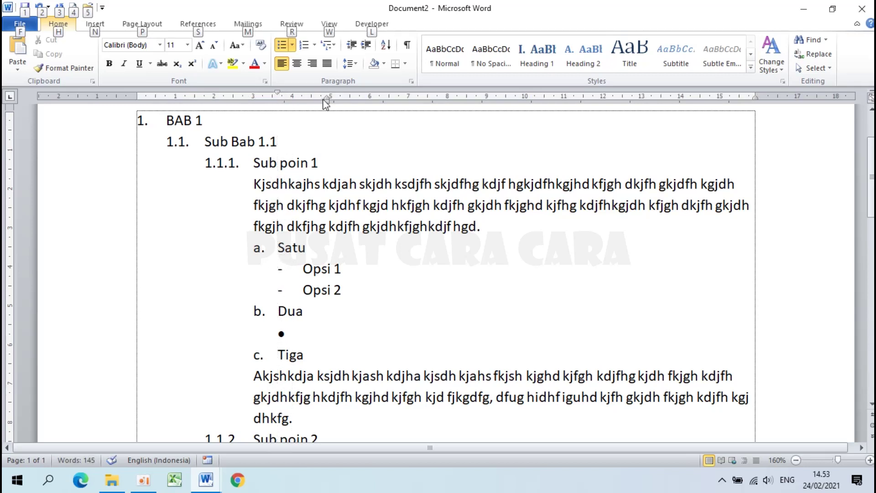
drag(327, 96, 305, 96)
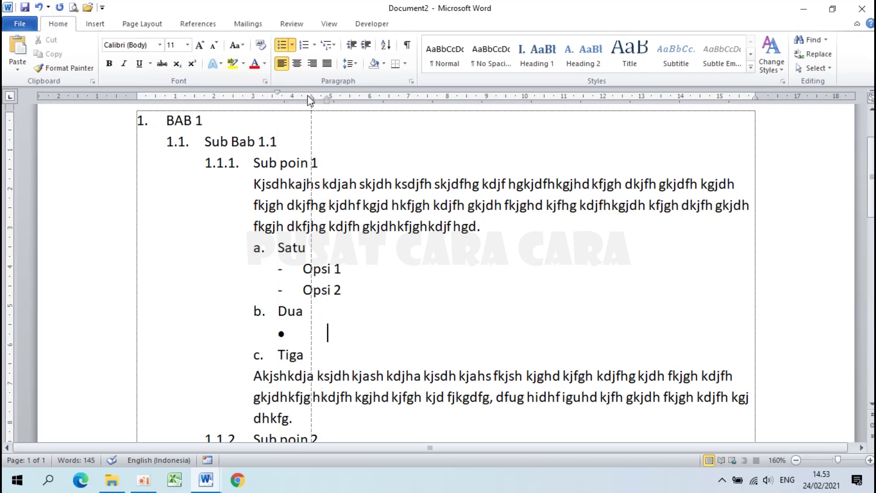
- Type round-bulleted items 'opsi 1' and 'opsi 2' under Dua
text(op)
text(si 1)
key(Return)
text(opsi 2)
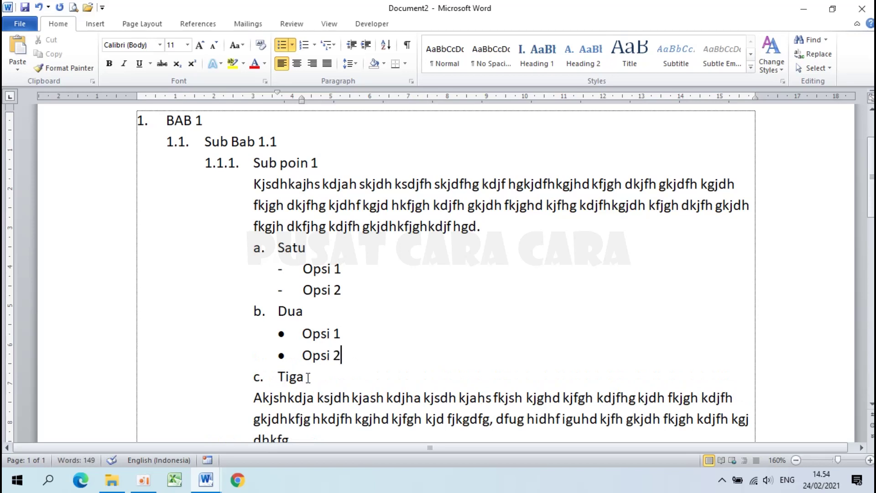
click(308, 378)
- Add dash-bulleted items 'opsi 1' and 'opsi 2' beneath Tiga
key(Return)
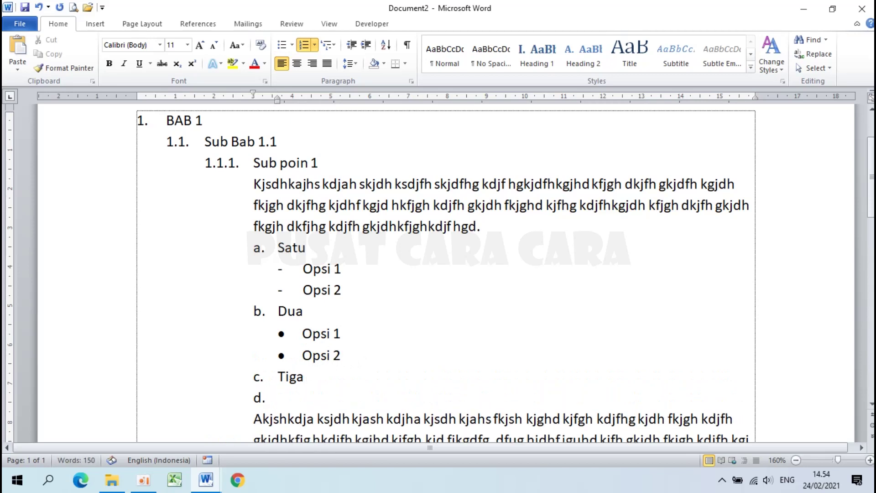
key(BackSpace)
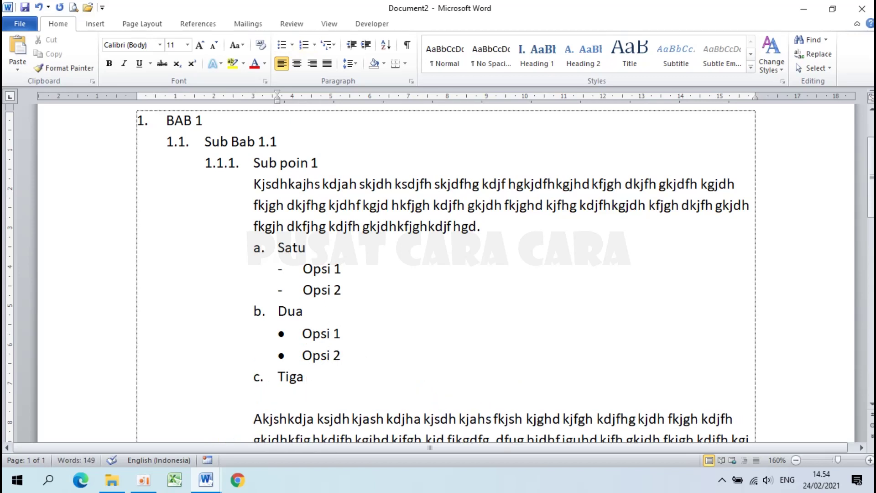
text(-)
key(Tab)
text(opsi 1)
key(Return)
text(opsi 2)
- Scroll down to the end of the outline below BAB 3
scroll(348, 328, down, 1)
scroll(348, 327, down, 1)
scroll(349, 328, down, 1)
scroll(348, 327, down, 1)
scroll(348, 328, down, 1)
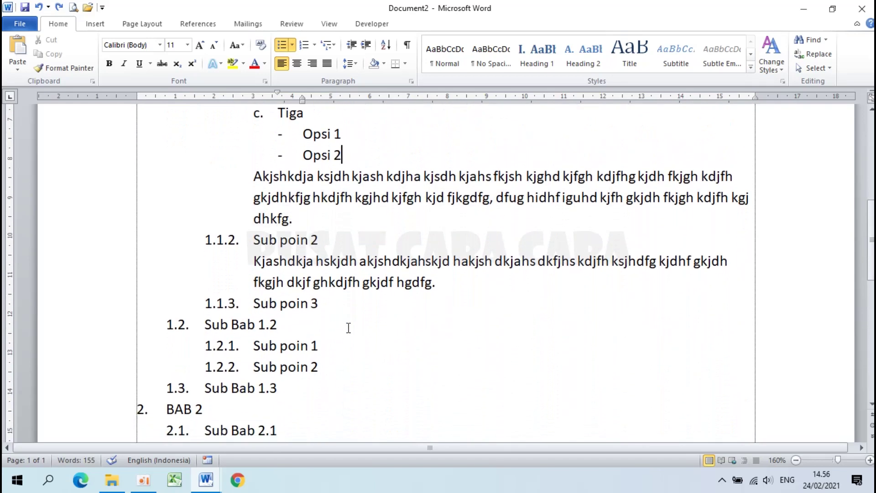
scroll(348, 327, down, 2)
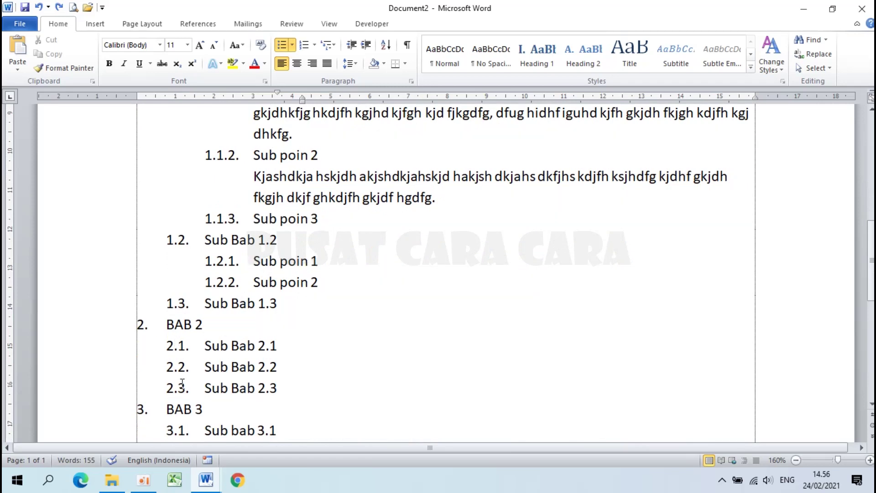
scroll(220, 422, down, 1)
scroll(220, 422, down, 1)
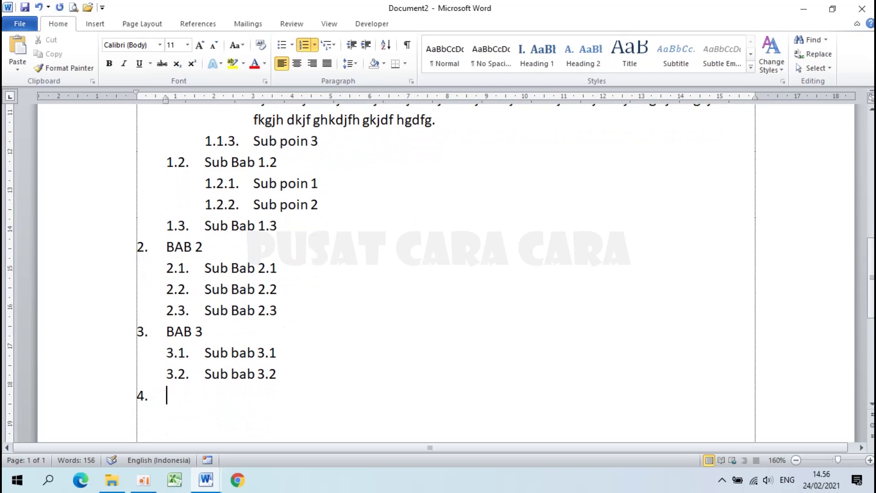
- Type 'BAB 4' as numbered item 4 and start an unnumbered line beneath it
text(BAB 4)
key(Return)
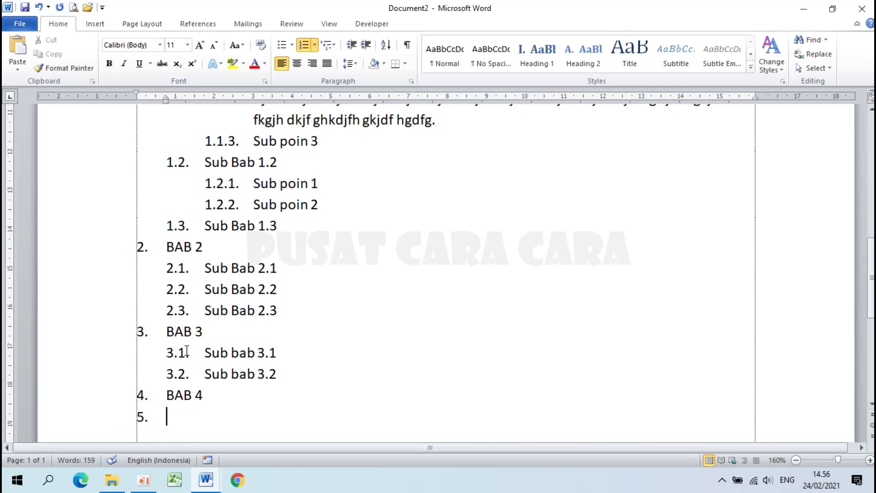
click(206, 395)
key(Return)
key(BackSpace)
- Add indented sub-chapters '4.1. Sub bab 4.1' and 'Sub bab 4.2' under BAB 4
text(3.)
key(BackSpace)
key(BackSpace)
text(4.1.)
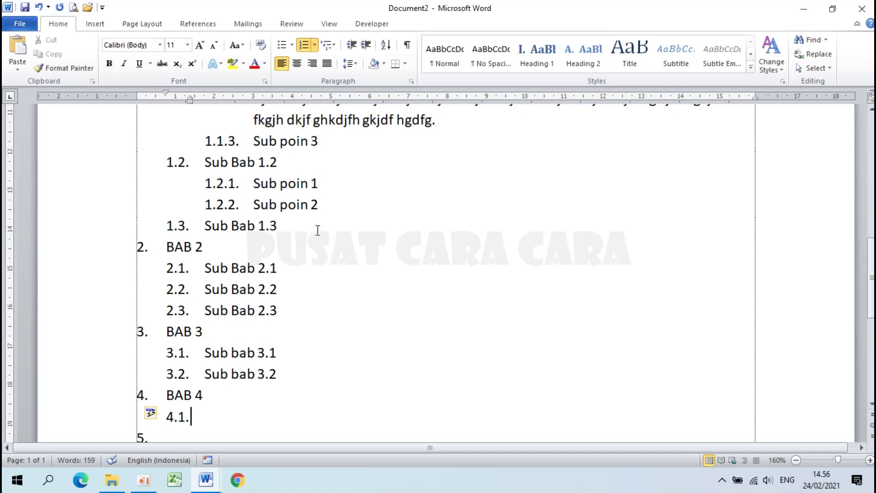
drag(190, 98, 203, 98)
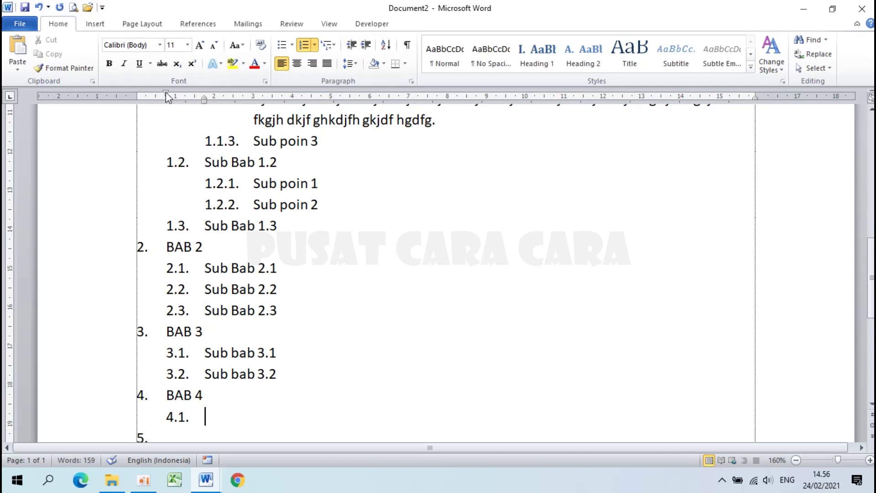
text(Sub bab 4.1)
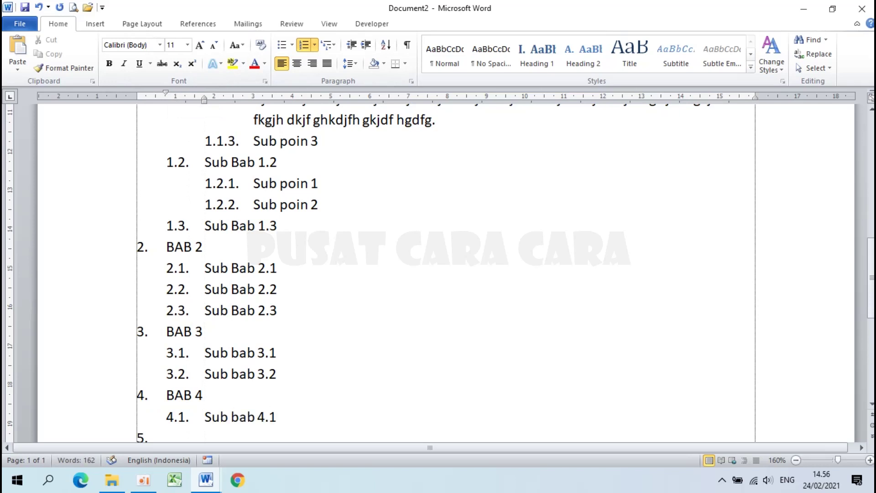
key(Return)
text(Sub bab 4.2)
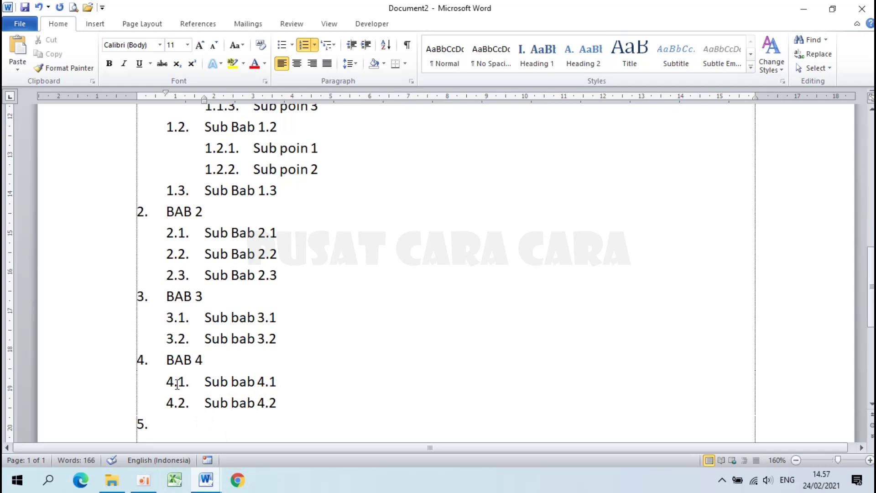
- Insert a '4.1.1.' line under Sub bab 4.1, indented to line up with the sub-chapter text
click(281, 382)
key(Return)
key(BackSpace)
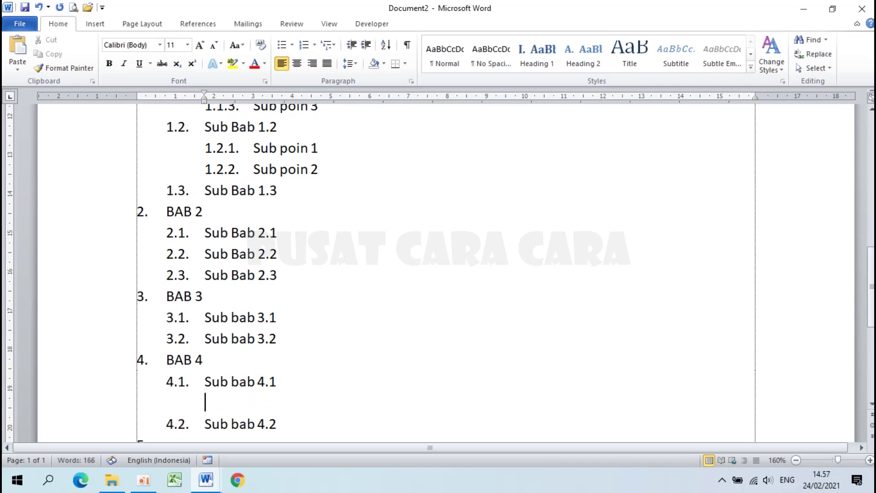
text(4.1.1)
text(.)
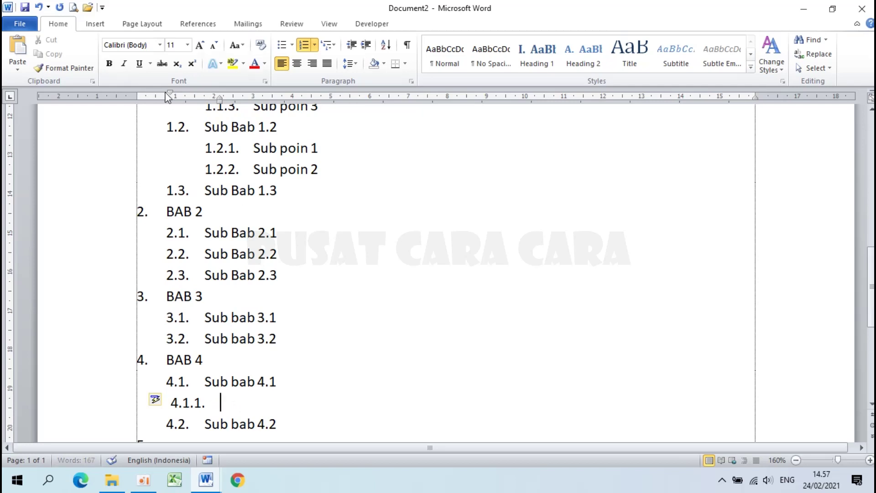
drag(170, 93, 256, 107)
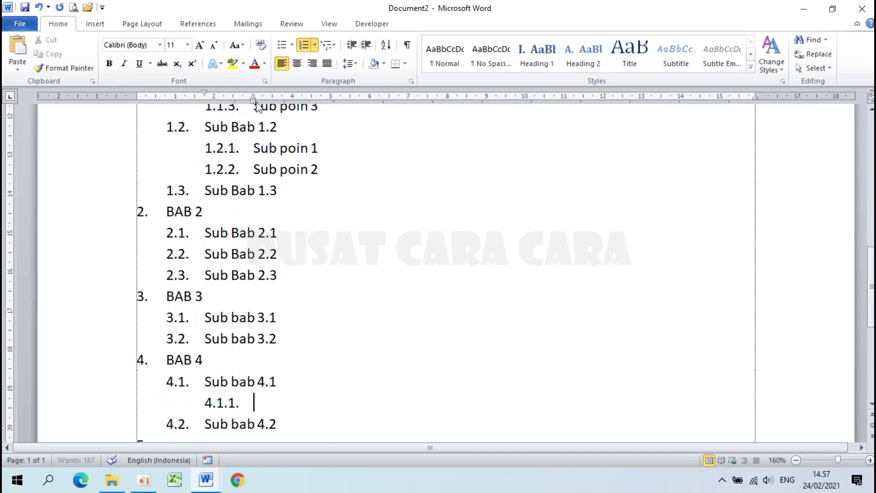
click(314, 338)
click(205, 484)
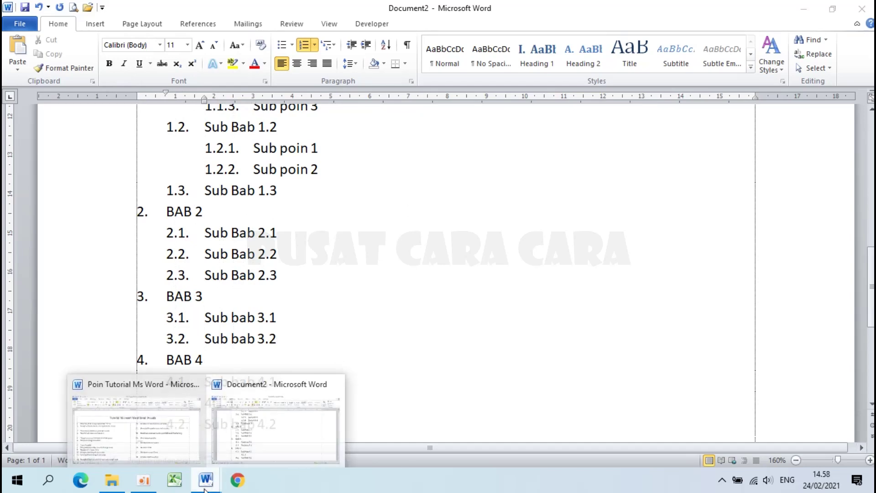
- Switch to the Poin Tutorial Ms Word document and select item 24 'Menyisipkan gambar'
click(161, 418)
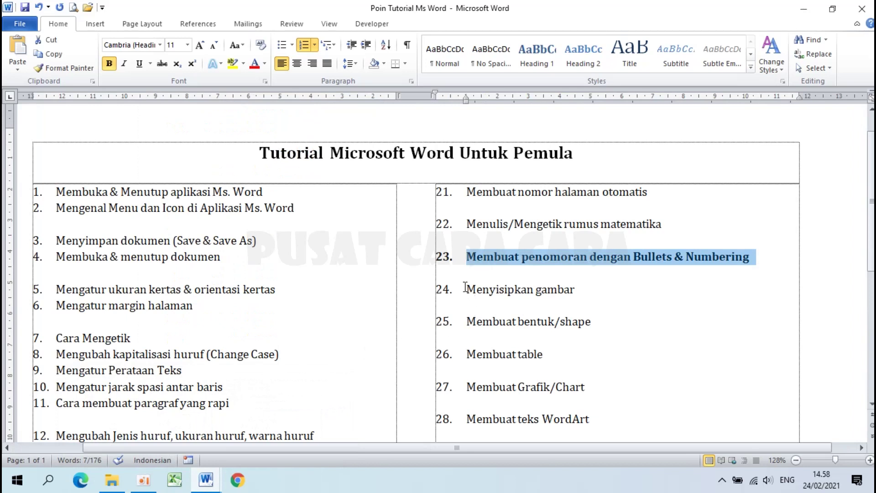
drag(464, 289, 598, 290)
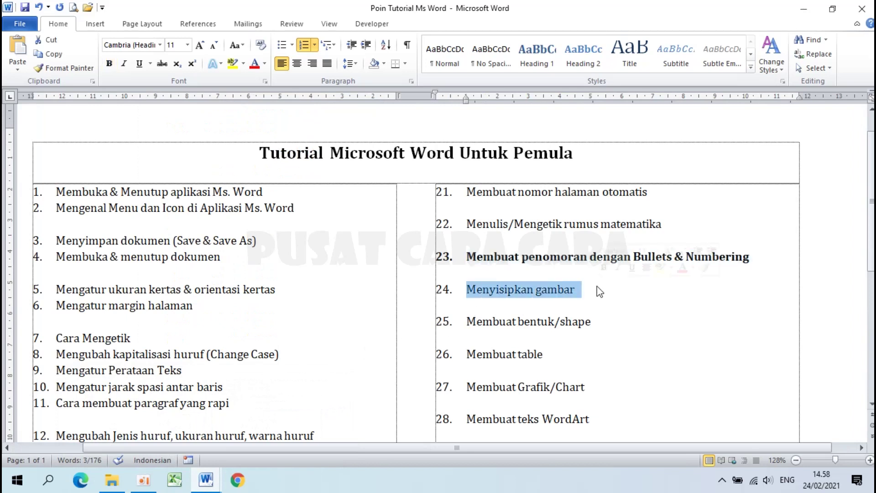